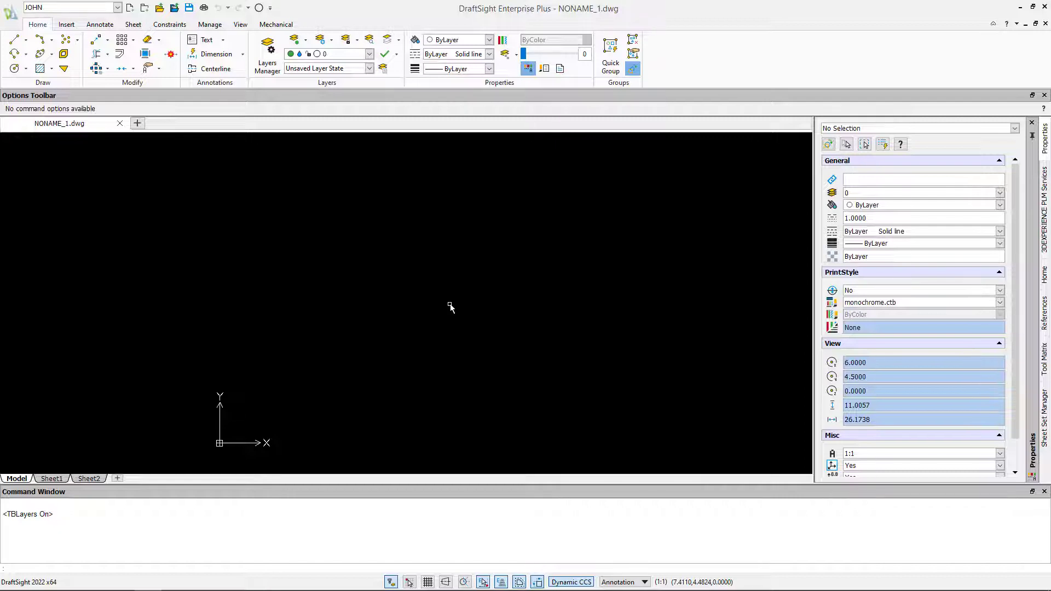
Step: Open the interface customization and add a new command named CREATE 2 IN CIRCLE
{"action": "right_click", "coordinate": [660, 57]}
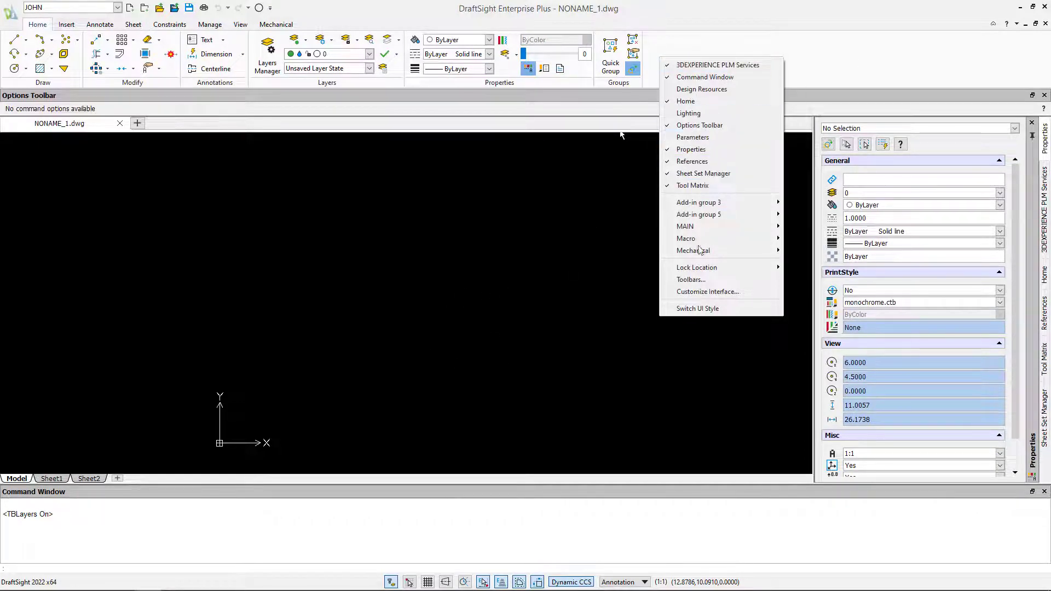
{"action": "left_click", "coordinate": [711, 294]}
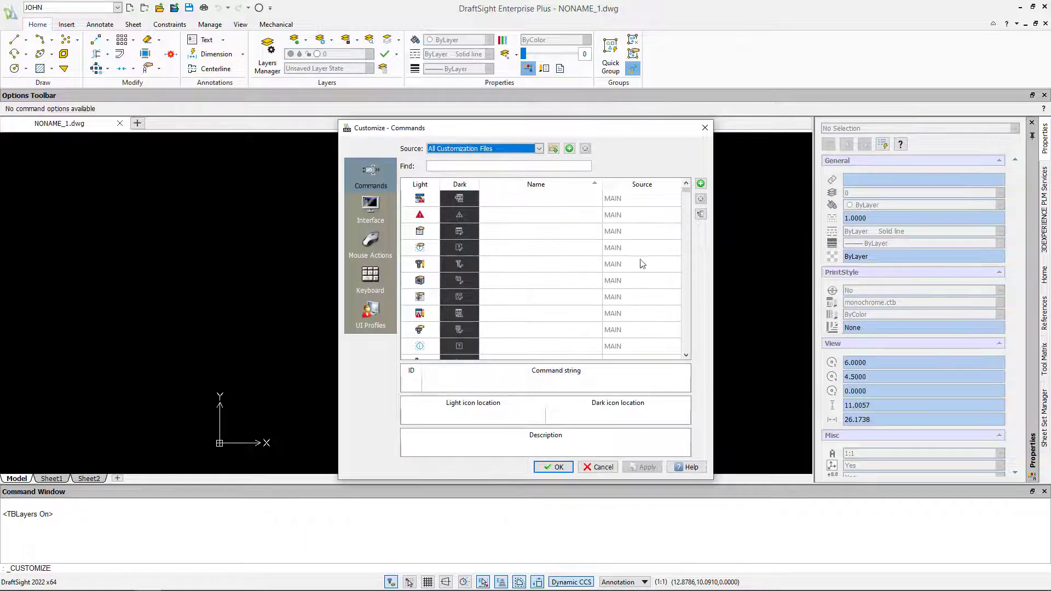
{"action": "left_click", "coordinate": [701, 184]}
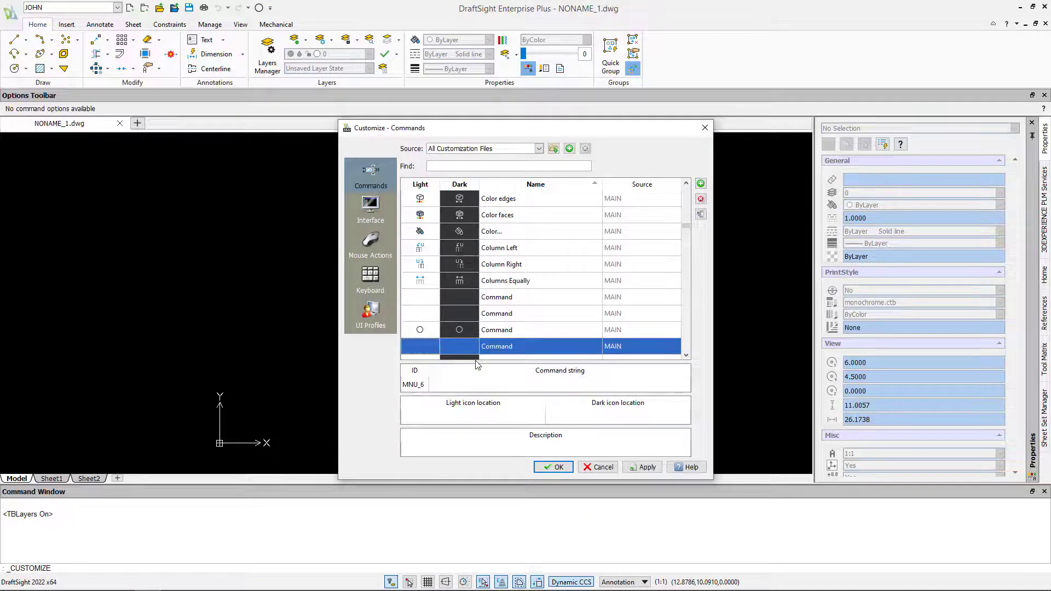
{"action": "left_click", "coordinate": [509, 348]}
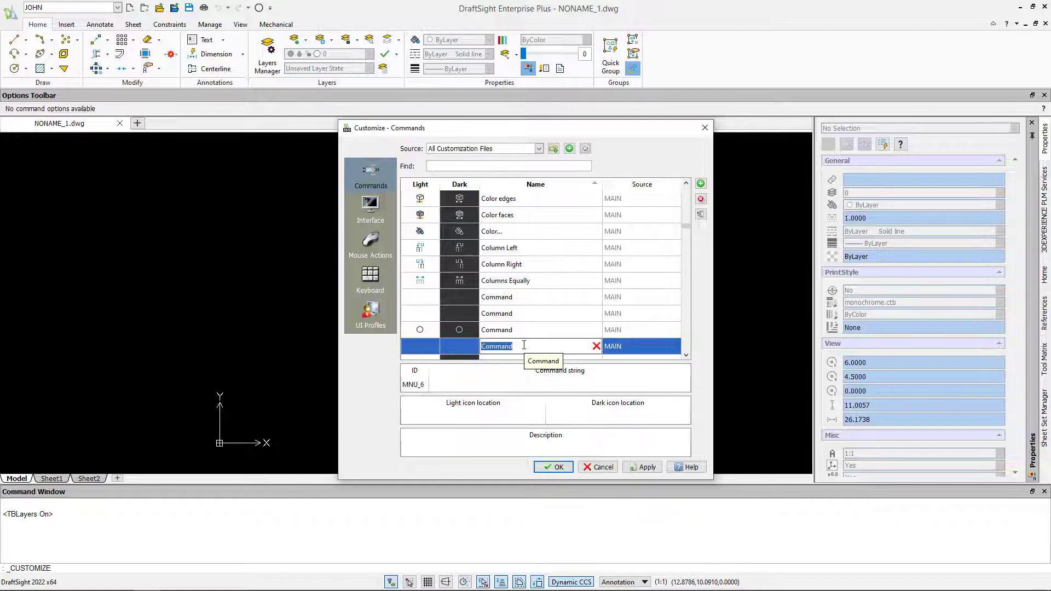
{"action": "type", "text": "cre"}
{"action": "key", "text": "BackSpace"}
{"action": "key", "text": "BackSpace"}
{"action": "key", "text": "BackSpace"}
{"action": "type", "text": "CREATE 2 IN CIRCLE"}
{"action": "key", "text": "Return"}
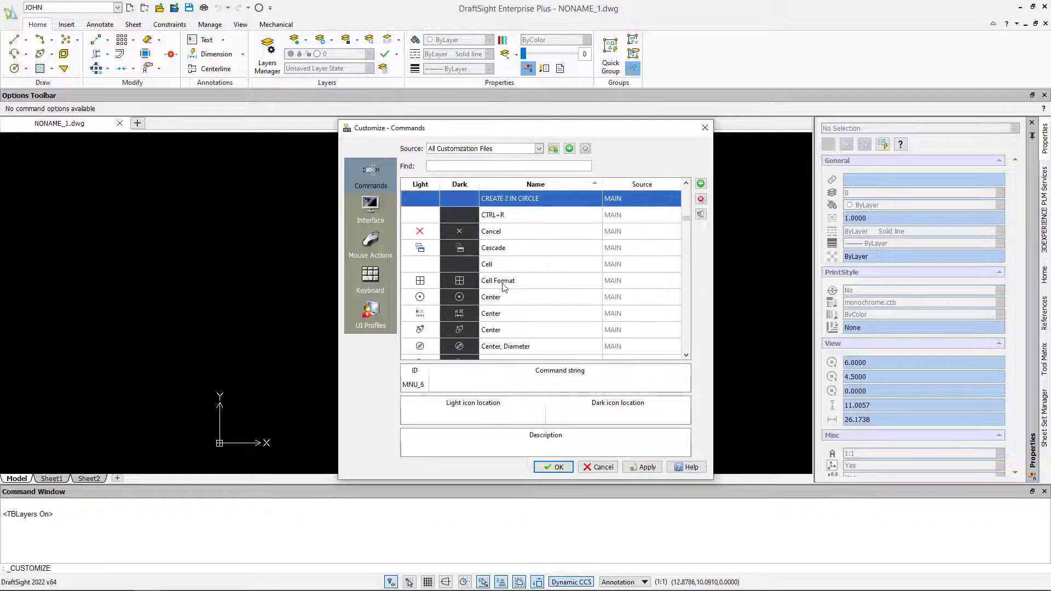
Step: Enter ^C^C_CIRCLE,2 as the new command's string, and open File Explorer and move it off the customization dialog
{"action": "left_click", "coordinate": [539, 385]}
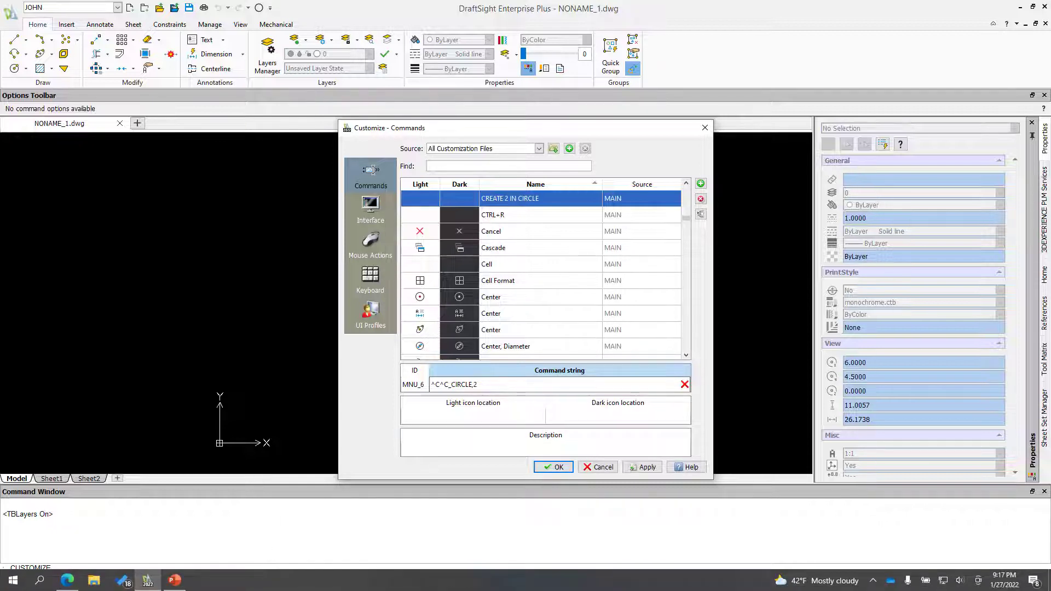
{"action": "key", "text": "super+e"}
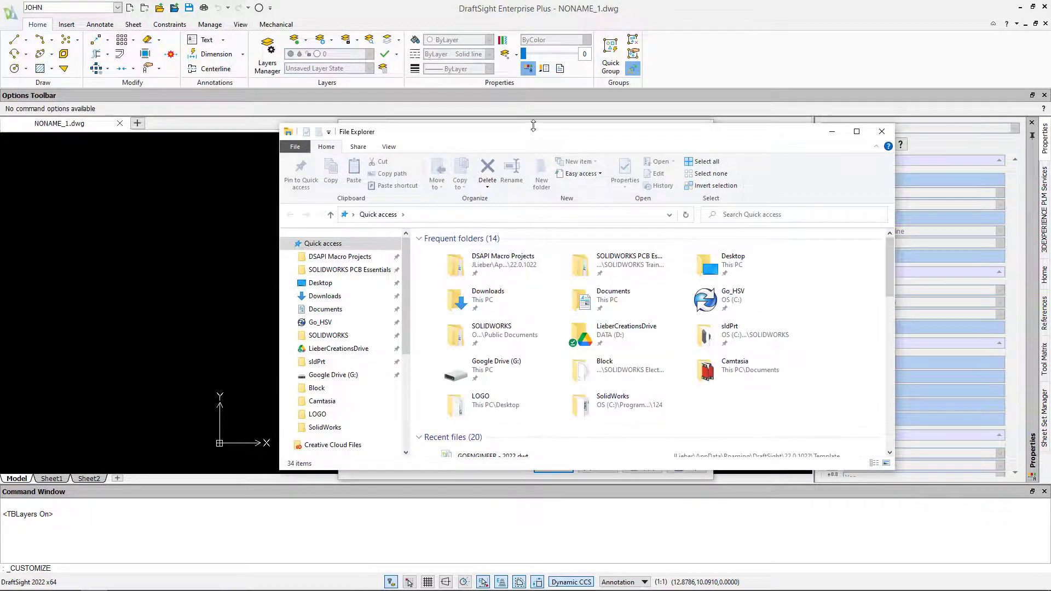
{"action": "left_click_drag", "start_coordinate": [530, 136], "coordinate": [0, 192]}
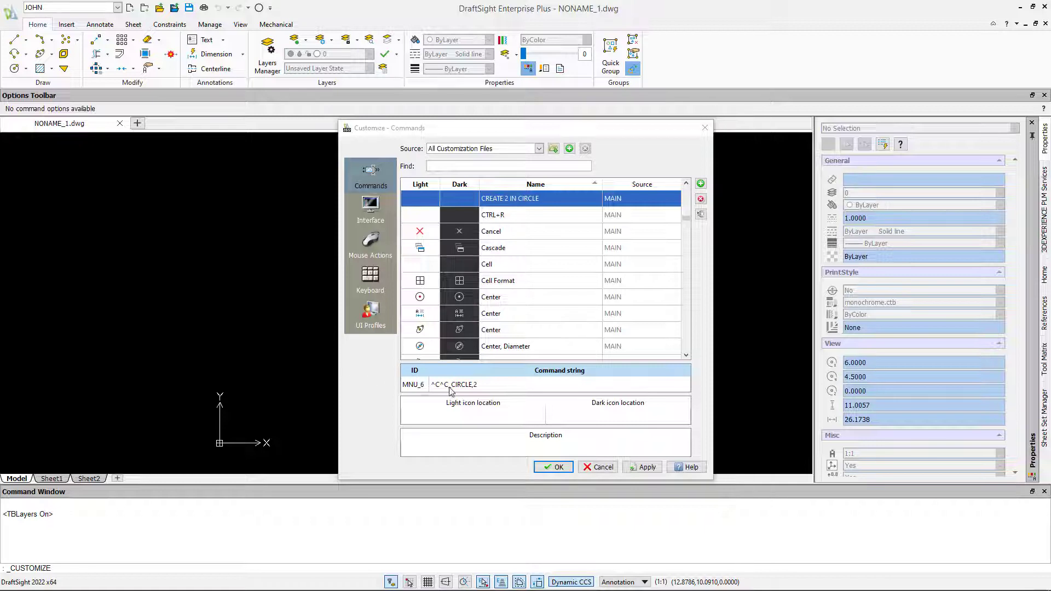
Step: Replace the command string of CREATE 2 IN CIRCLE with C^C_circle \2
{"action": "left_click", "coordinate": [474, 386]}
{"action": "left_click", "coordinate": [483, 384]}
{"action": "left_click_drag", "start_coordinate": [474, 384], "coordinate": [423, 388]}
{"action": "key", "text": "Delete"}
{"action": "key", "text": "Delete"}
{"action": "type", "text": "C^C_circle \\4"}
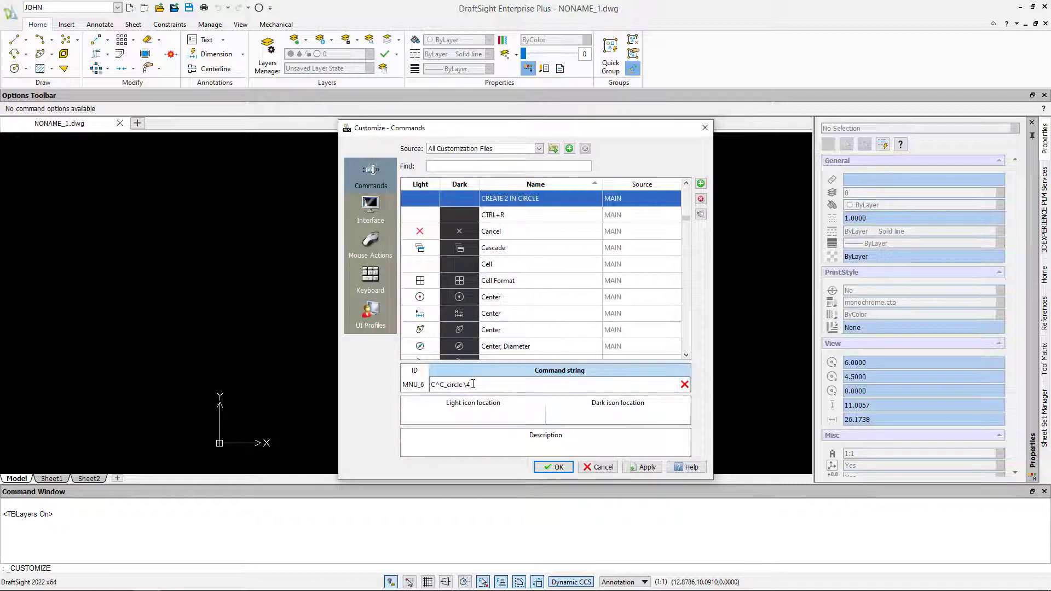
{"action": "type", "text": "2"}
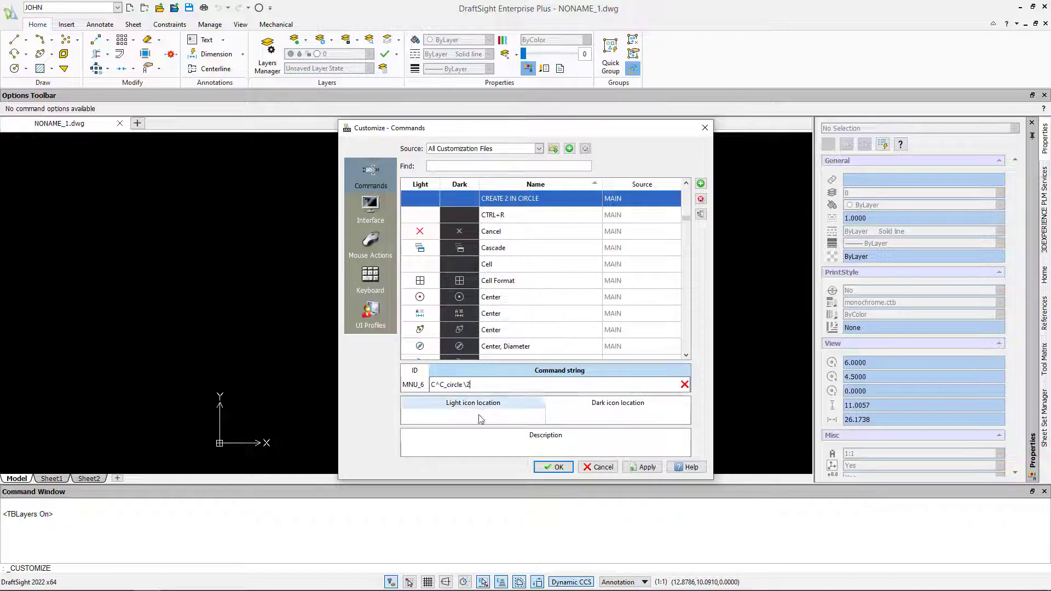
{"action": "key", "text": "Return"}
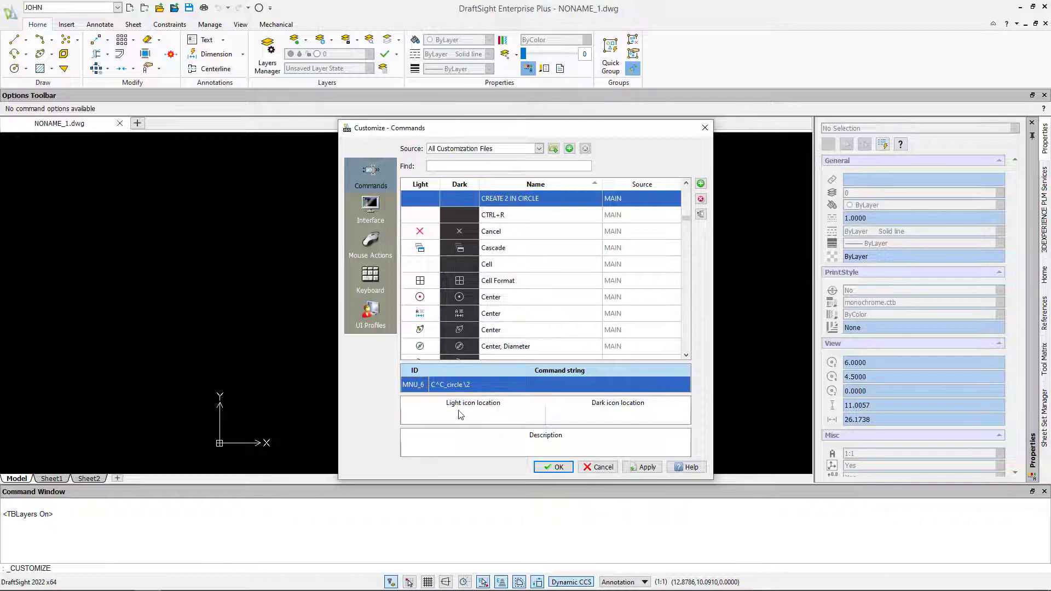
Step: Show the Icon Explorer and check which image file formats can be browsed for a custom light icon
{"action": "left_click", "coordinate": [632, 419]}
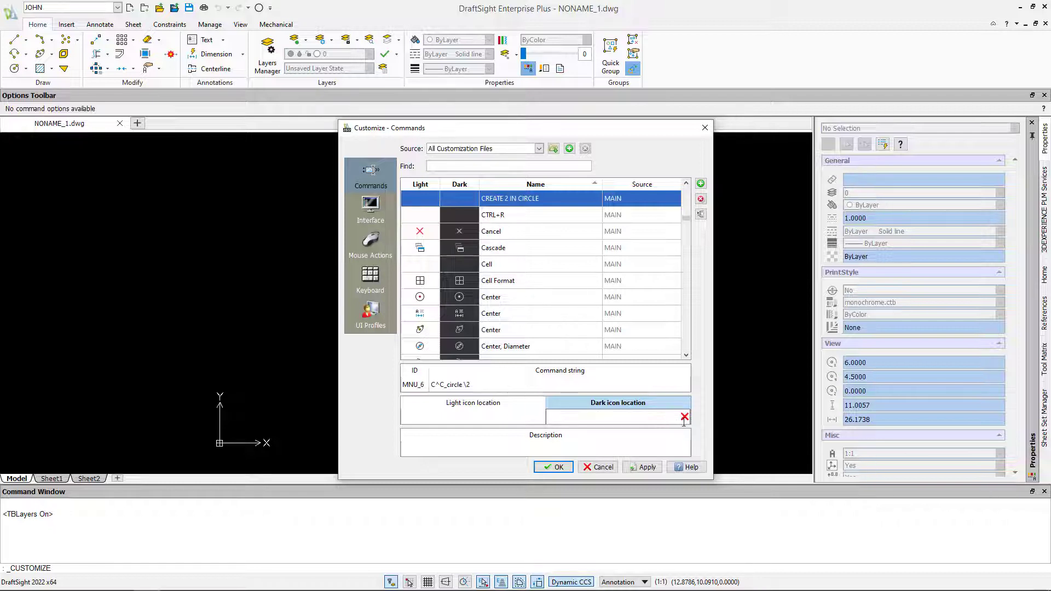
{"action": "left_click", "coordinate": [639, 384]}
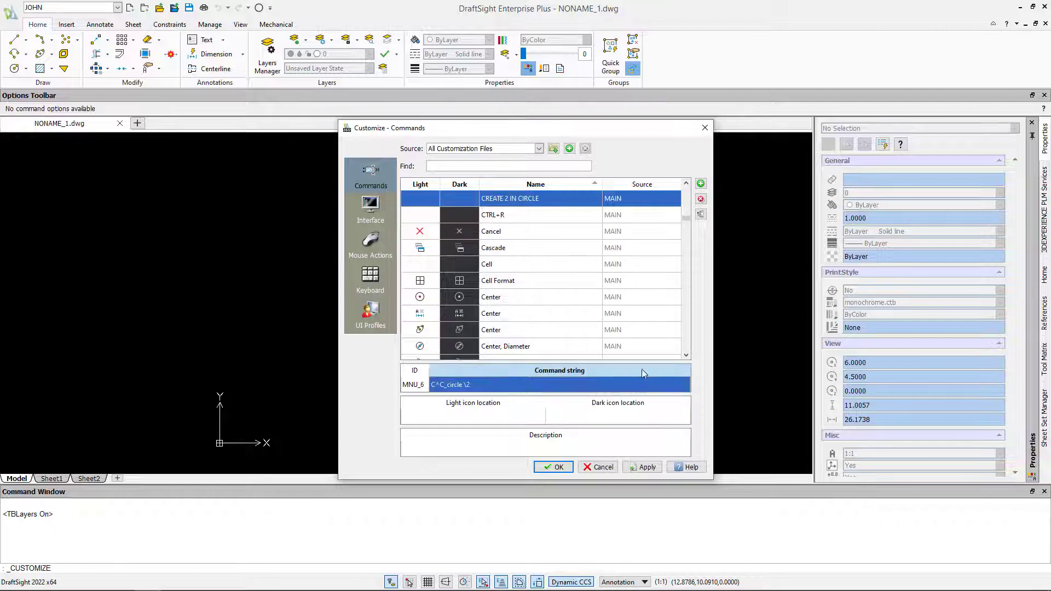
{"action": "left_click", "coordinate": [702, 215]}
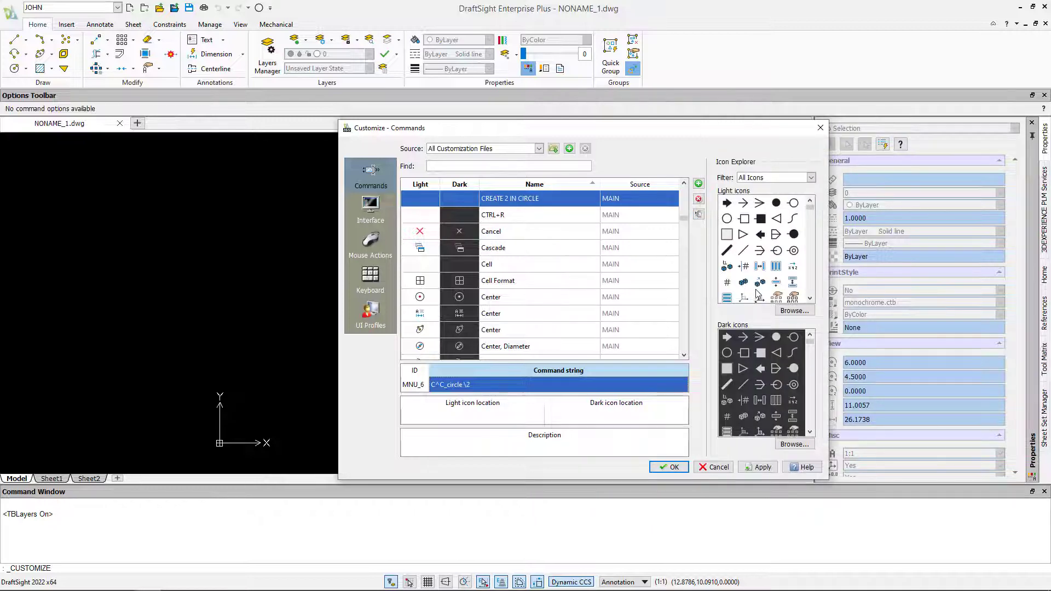
{"action": "left_click", "coordinate": [794, 311]}
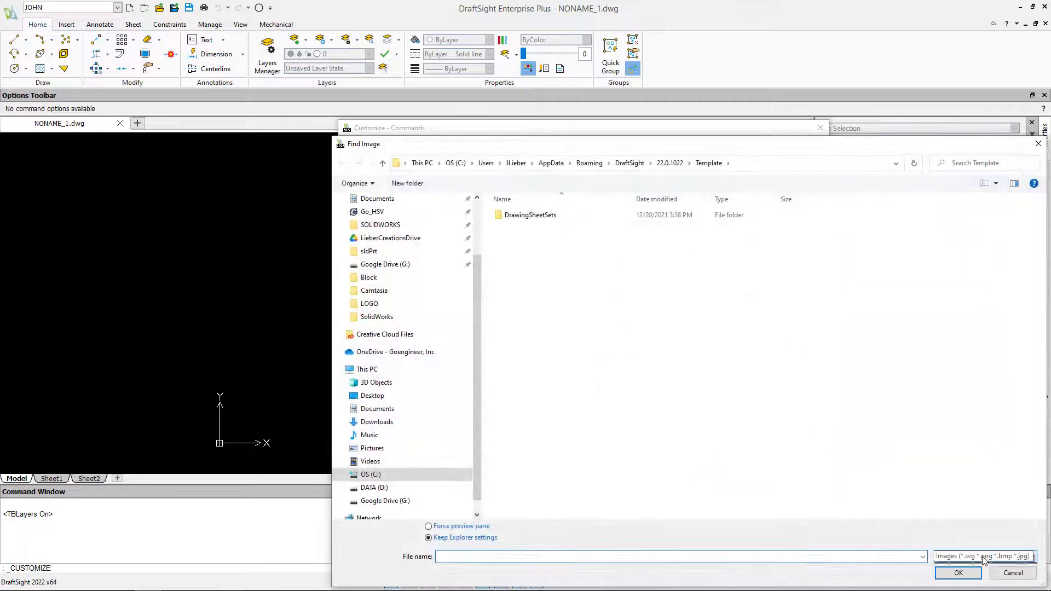
{"action": "left_click", "coordinate": [983, 558]}
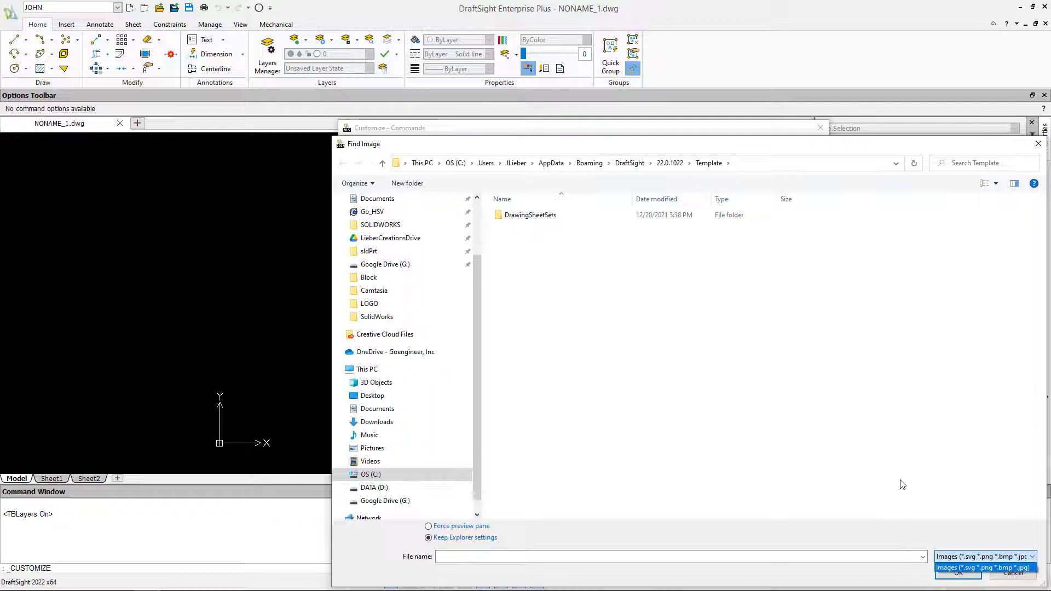
{"action": "left_click", "coordinate": [969, 569]}
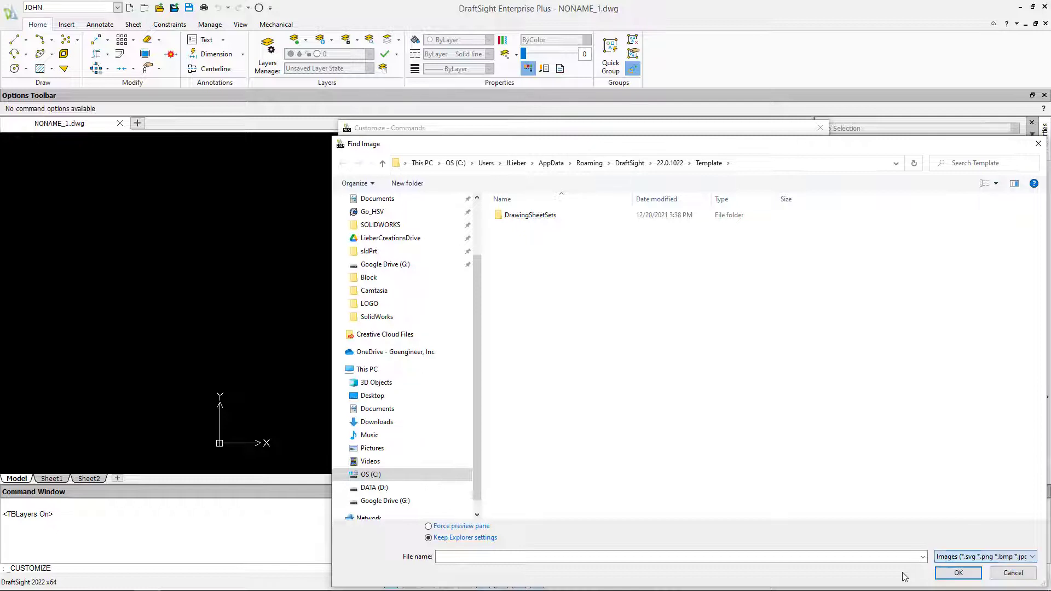
{"action": "left_click", "coordinate": [1013, 572]}
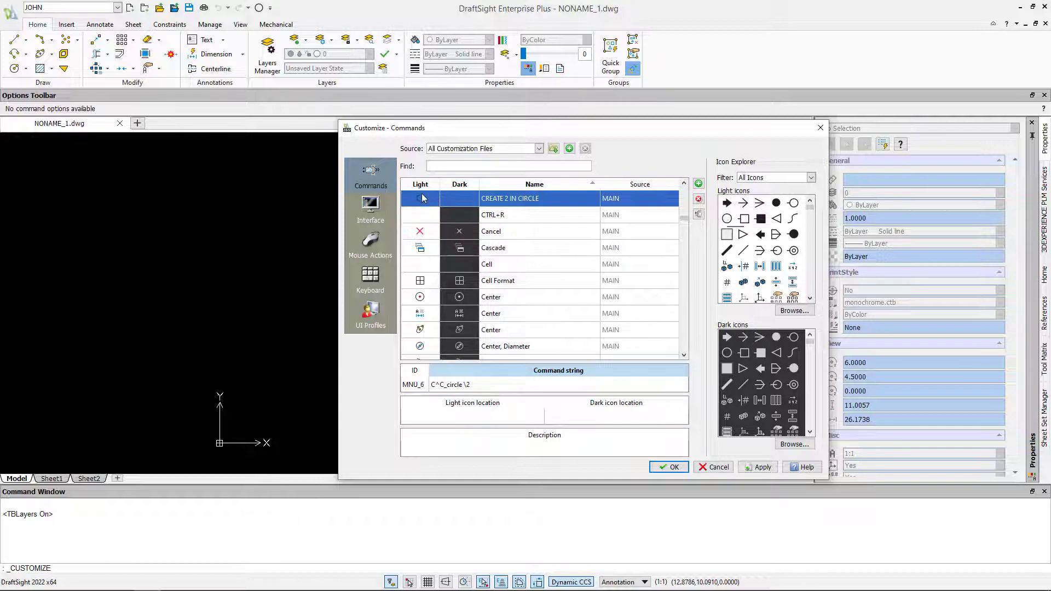
Step: Assign the plain circle icon to CREATE 2 IN CIRCLE for the light and dark themes and save the customization
{"action": "left_click", "coordinate": [728, 354]}
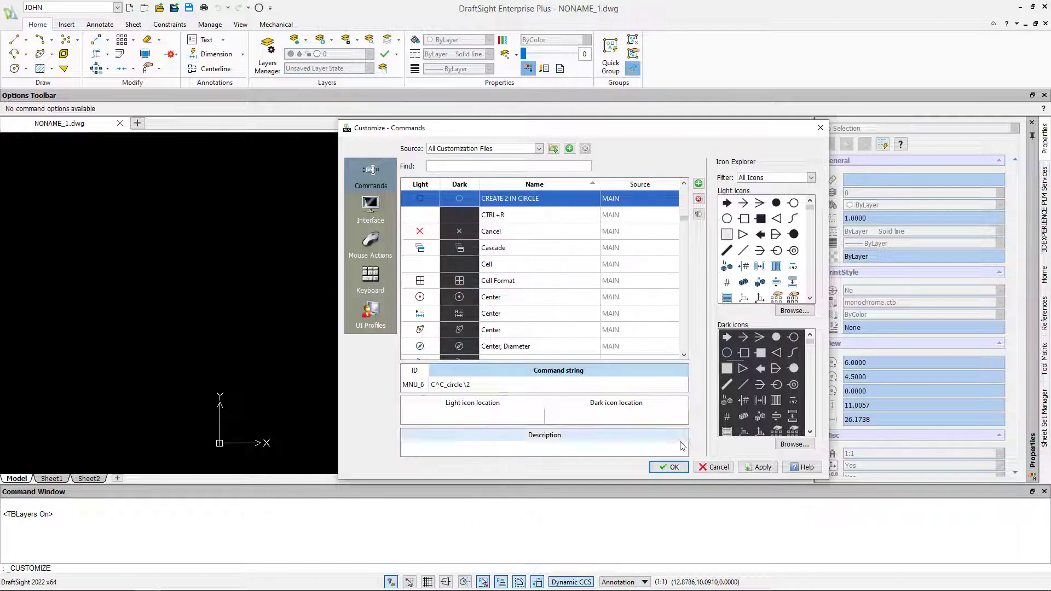
{"action": "left_click", "coordinate": [674, 467]}
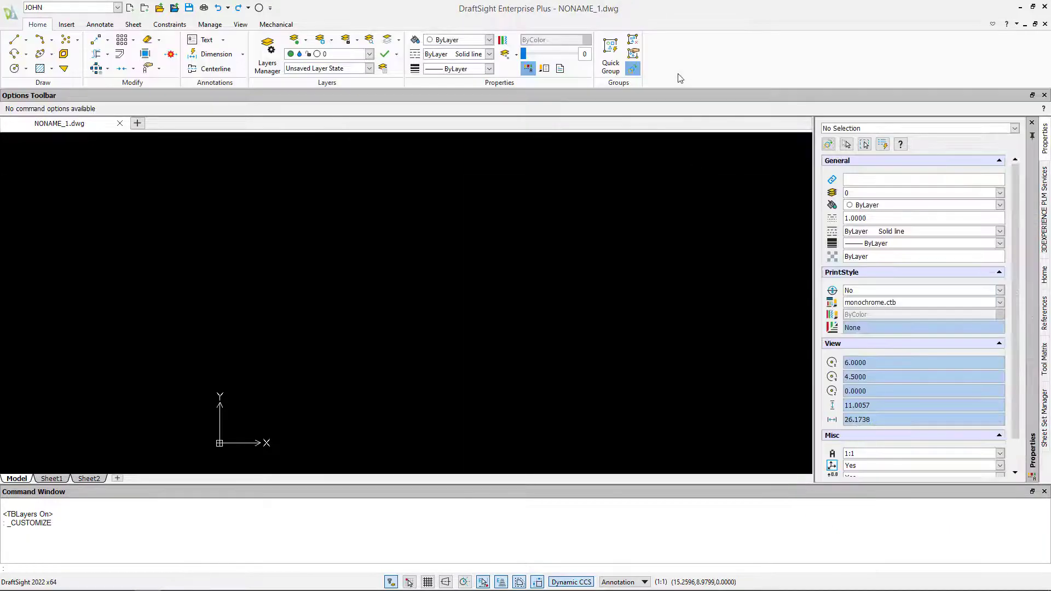
Step: Reopen the interface customization, search the commands for CIR, and review the string and icon locations of CREATE 2 IN CIRCLE
{"action": "right_click", "coordinate": [679, 74]}
{"action": "left_click", "coordinate": [745, 307]}
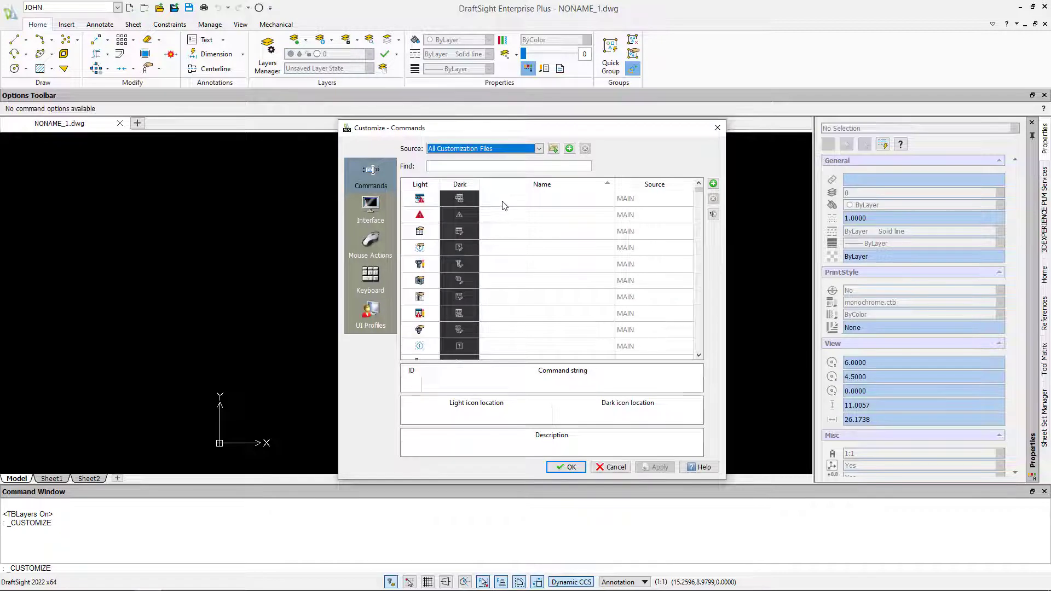
{"action": "left_click", "coordinate": [457, 165]}
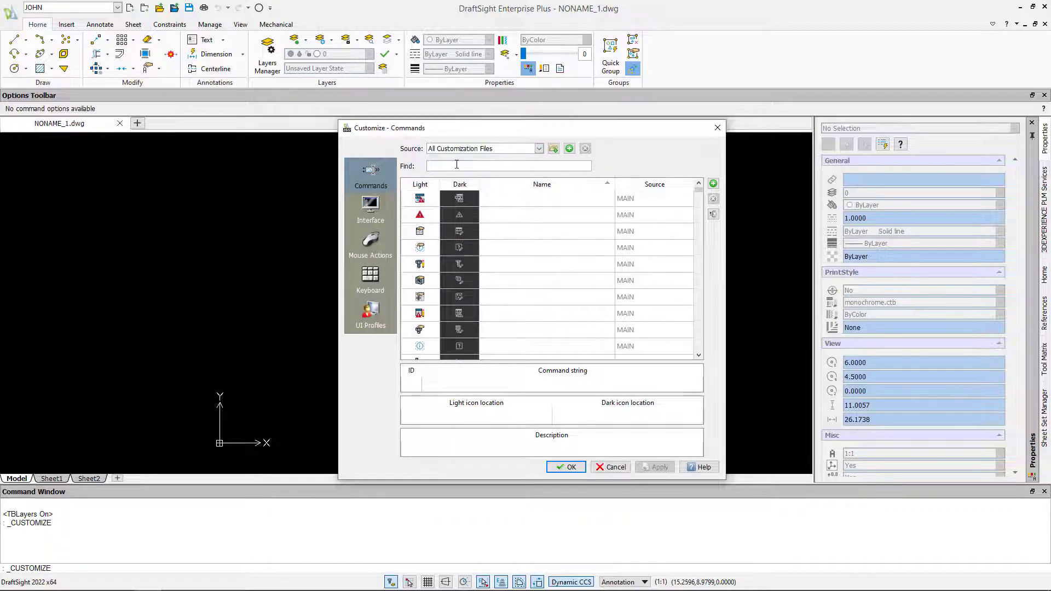
{"action": "type", "text": "CIR"}
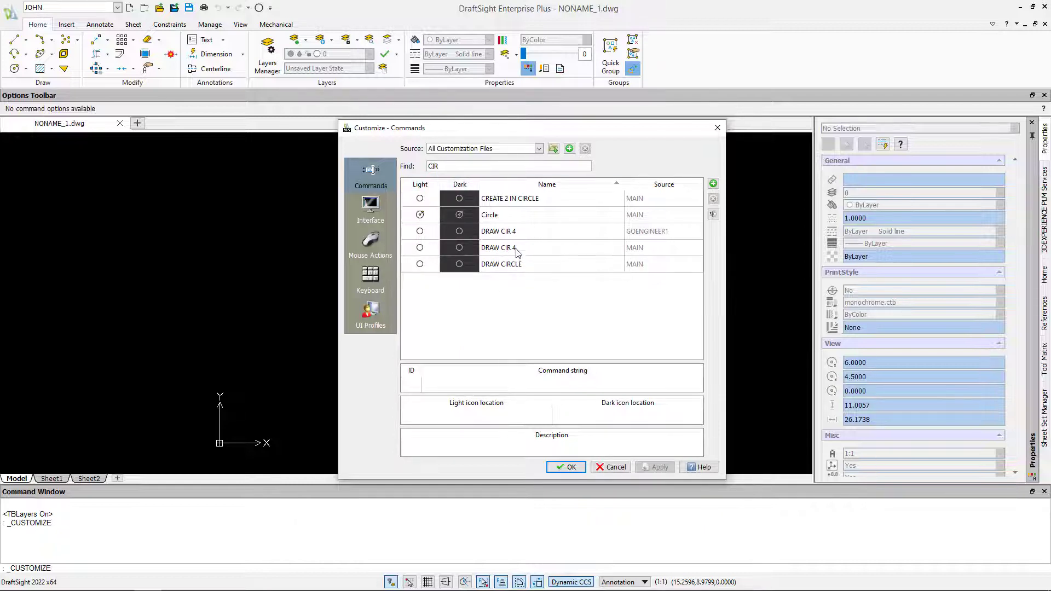
{"action": "left_click", "coordinate": [512, 203]}
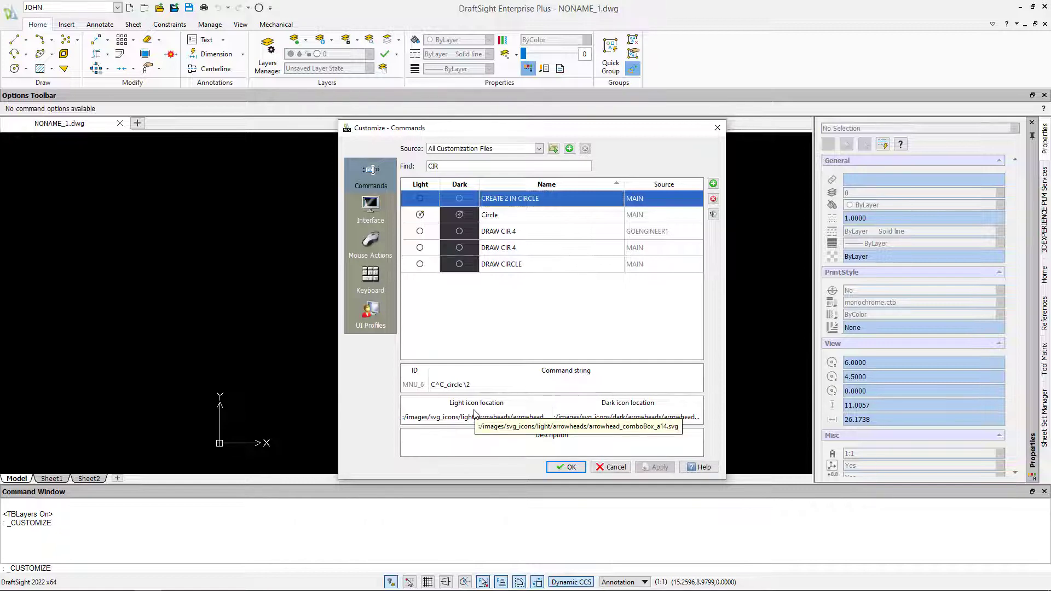
Step: Browse the light icons for CREATE 2 IN CIRCLE filtered to Draw Icons, and leave the customization without changes
{"action": "left_click", "coordinate": [713, 214]}
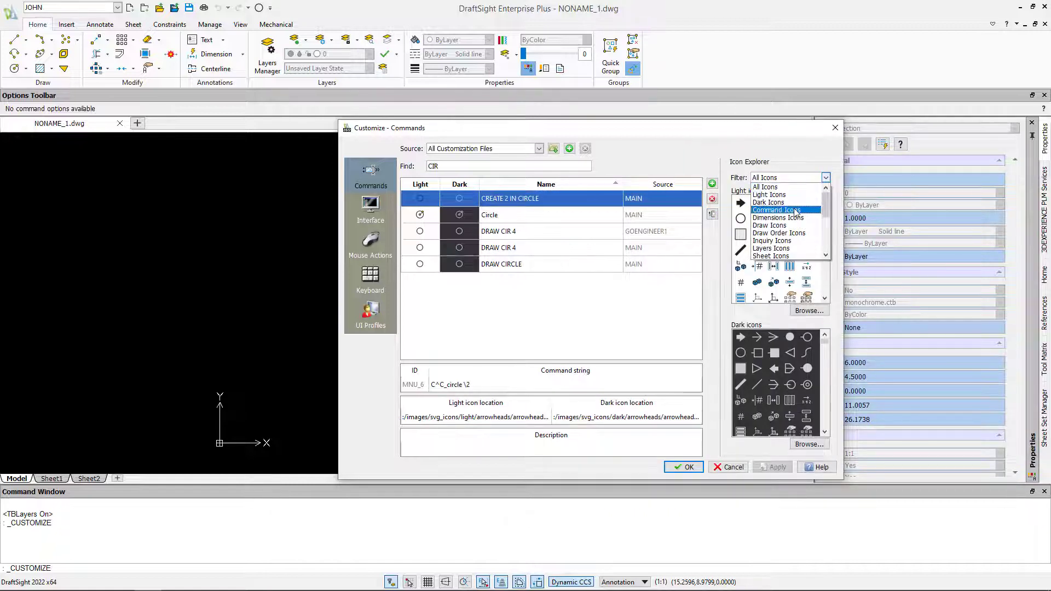
{"action": "left_click", "coordinate": [788, 227]}
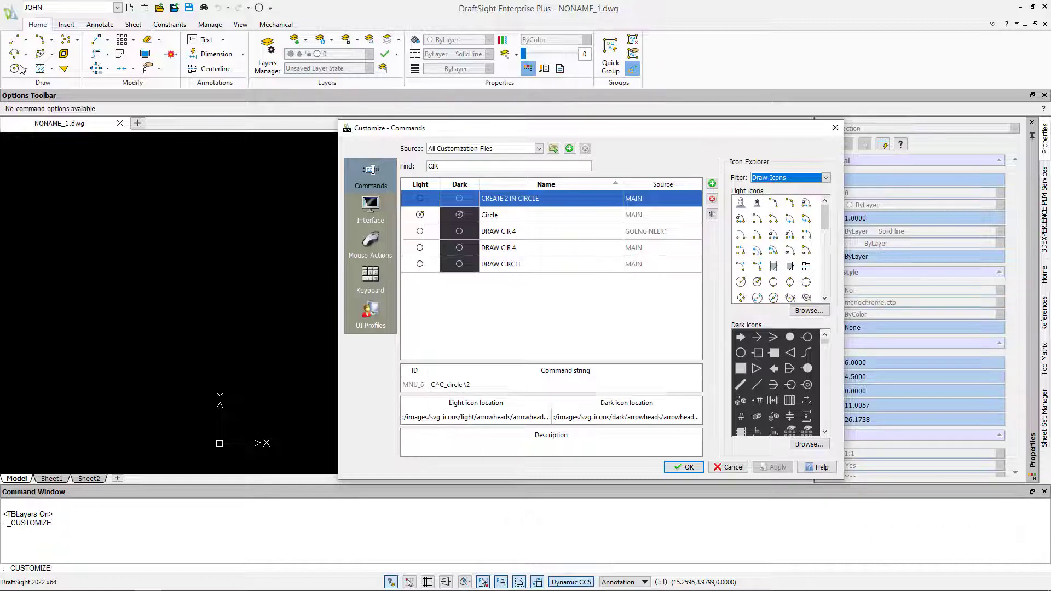
{"action": "left_click", "coordinate": [720, 469]}
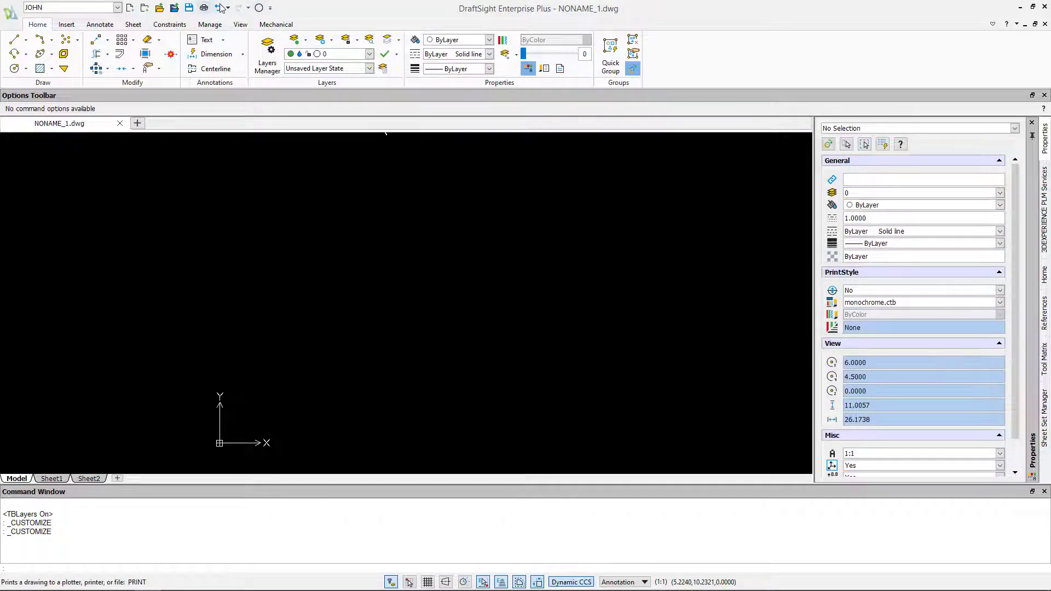
Step: Draw a circle of radius 4 in the middle of the drawing area with the quick-access custom circle command
{"action": "left_click", "coordinate": [259, 9]}
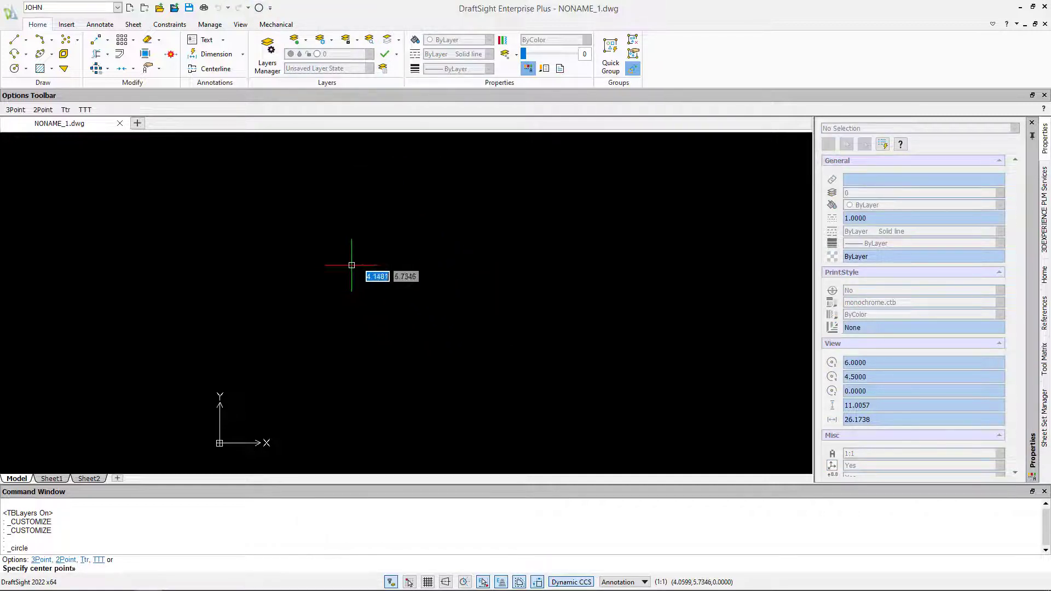
{"action": "left_click", "coordinate": [413, 271]}
{"action": "type", "text": "4"}
{"action": "key", "text": "Return"}
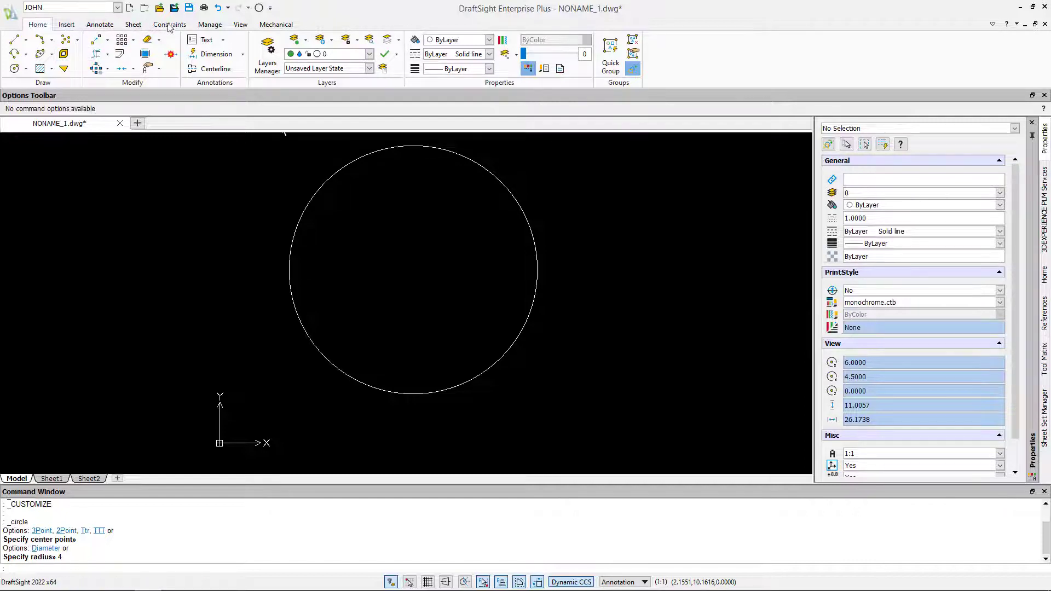
Step: Switch to the annotation tools and draw a radius 4 circle with the custom command, overlapping the first circle's right side
{"action": "left_click", "coordinate": [101, 25]}
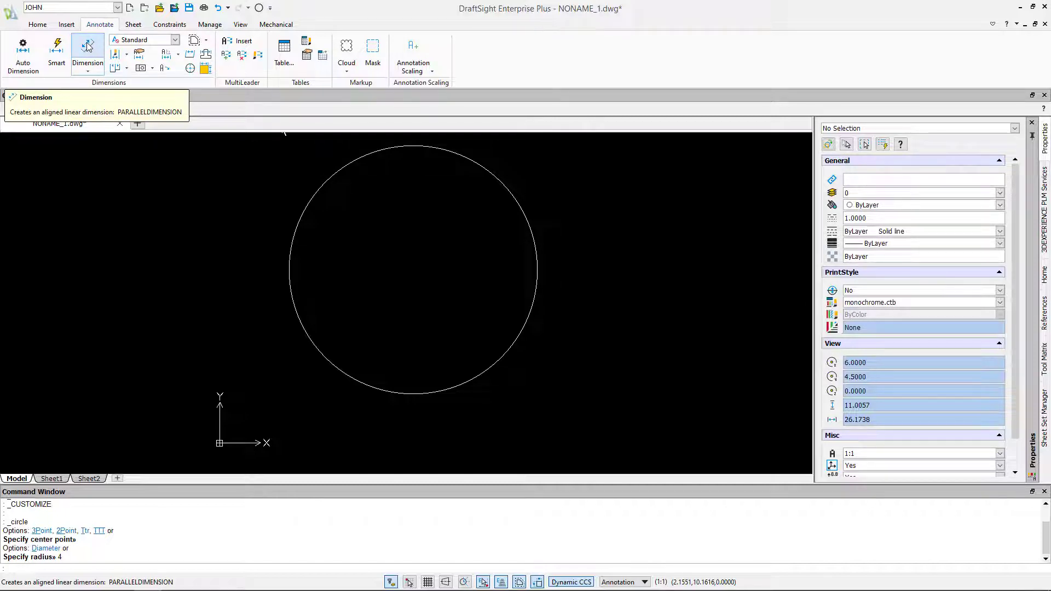
{"action": "left_click", "coordinate": [259, 7]}
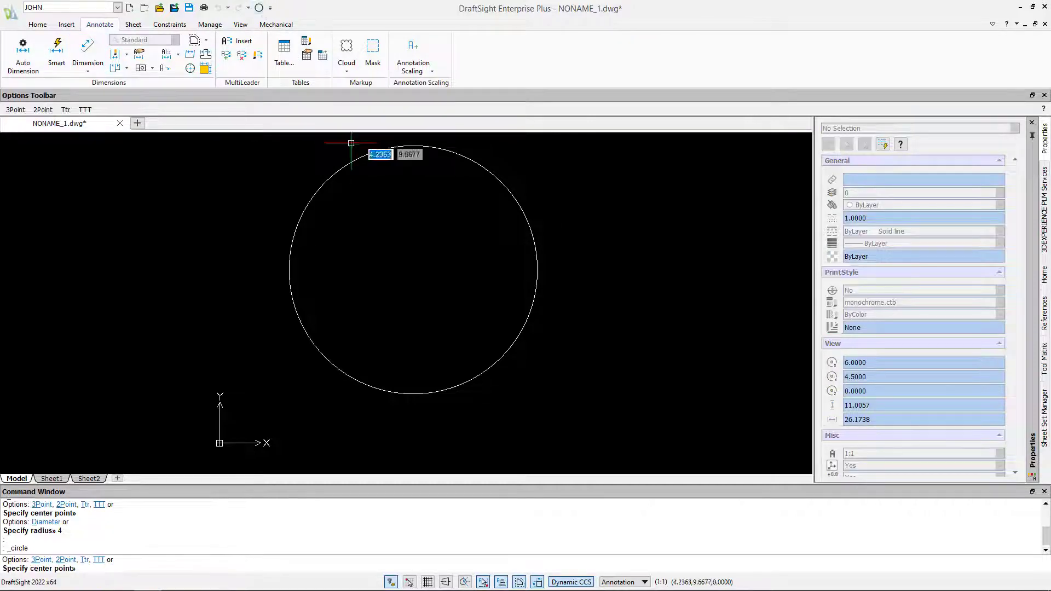
{"action": "left_click", "coordinate": [603, 276]}
{"action": "key", "text": "Return"}
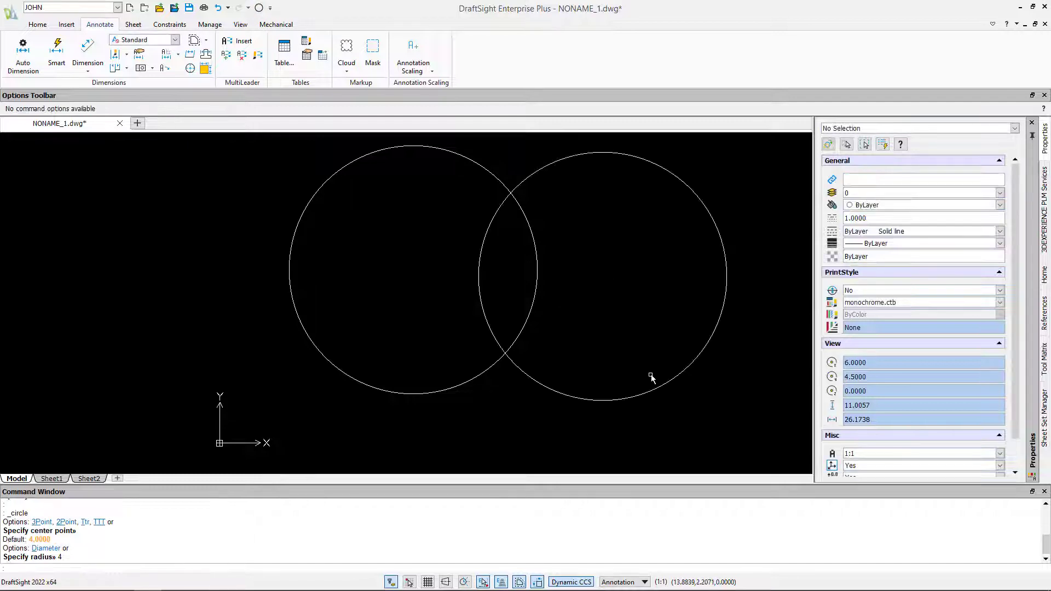
Step: Draw a third circle of radius 4 overlapping the first two from below, and switch to the insertion tools
{"action": "left_click", "coordinate": [259, 8]}
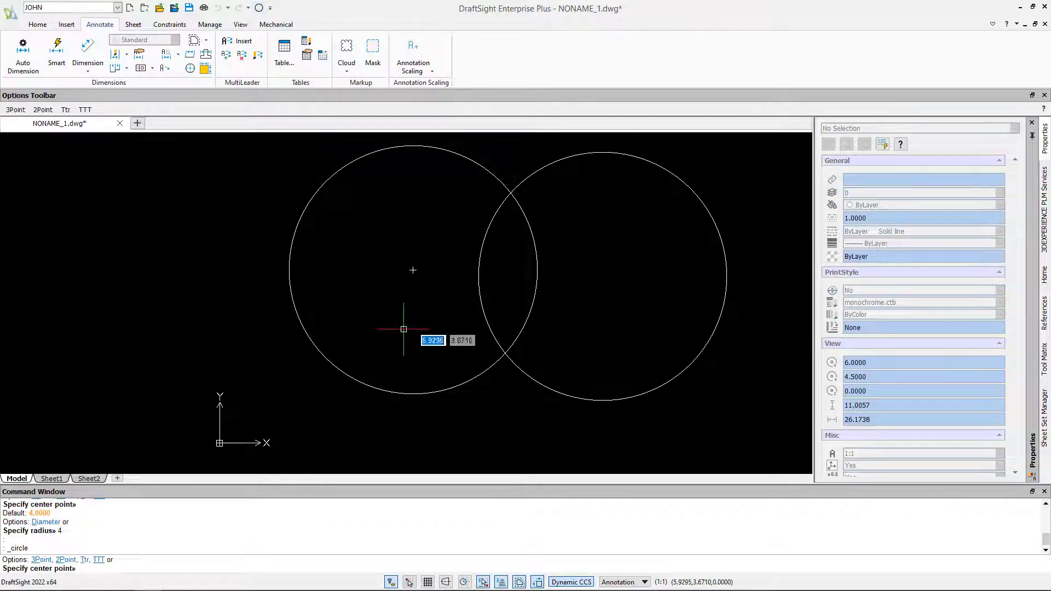
{"action": "left_click", "coordinate": [500, 392]}
{"action": "key", "text": "Return"}
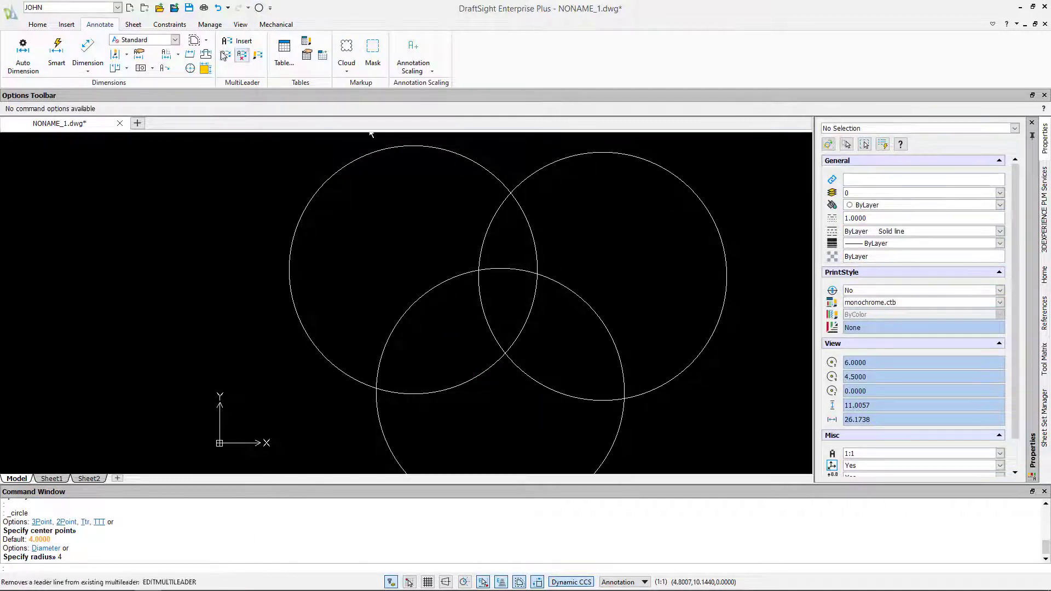
{"action": "left_click", "coordinate": [66, 24]}
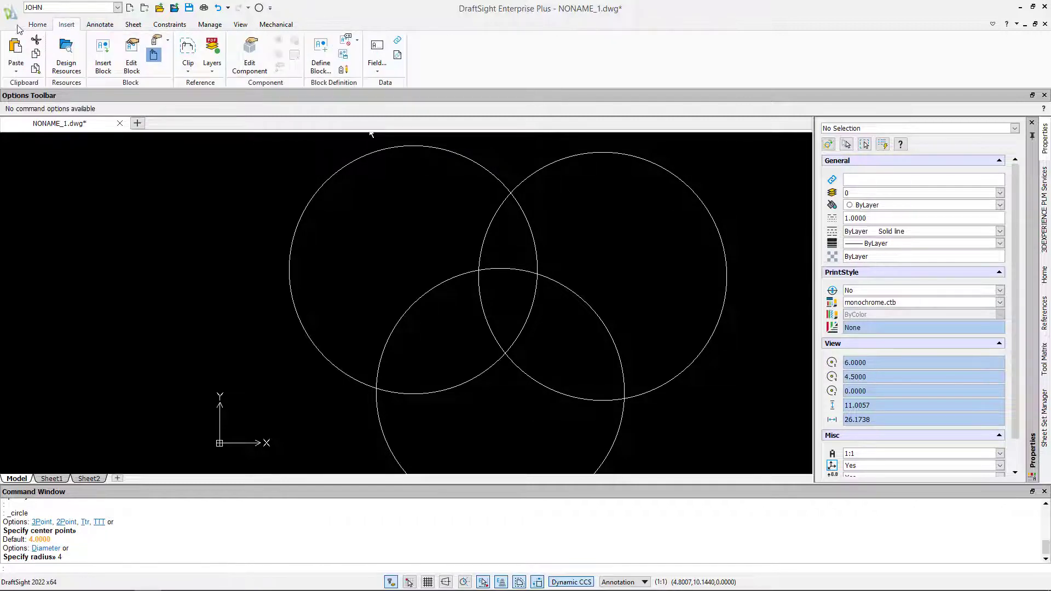
Step: Return to the Home tools and switch the workspace to Classic
{"action": "left_click", "coordinate": [37, 25]}
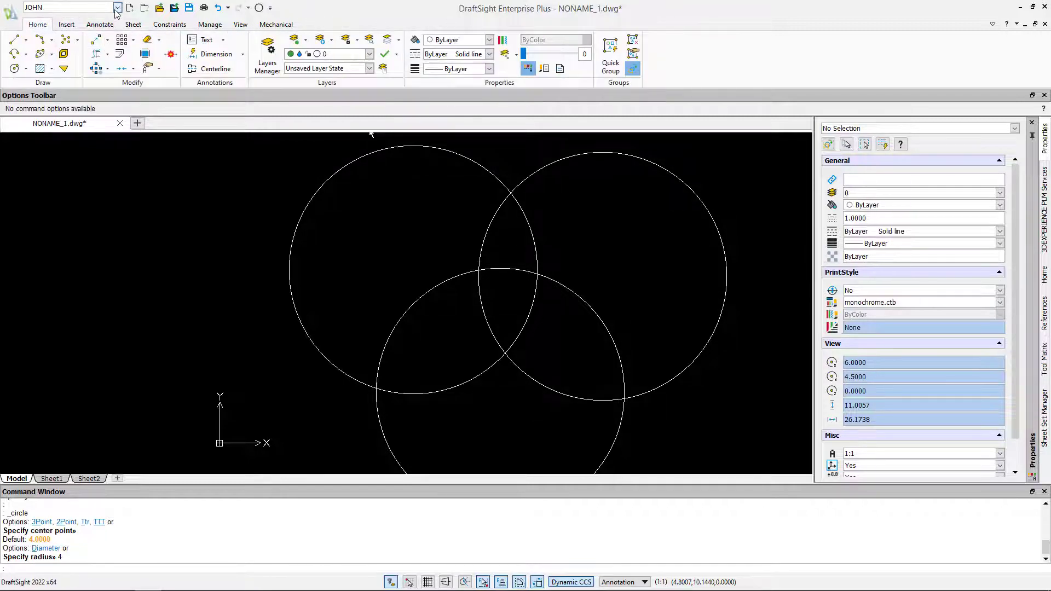
{"action": "left_click", "coordinate": [117, 8]}
{"action": "left_click", "coordinate": [50, 21]}
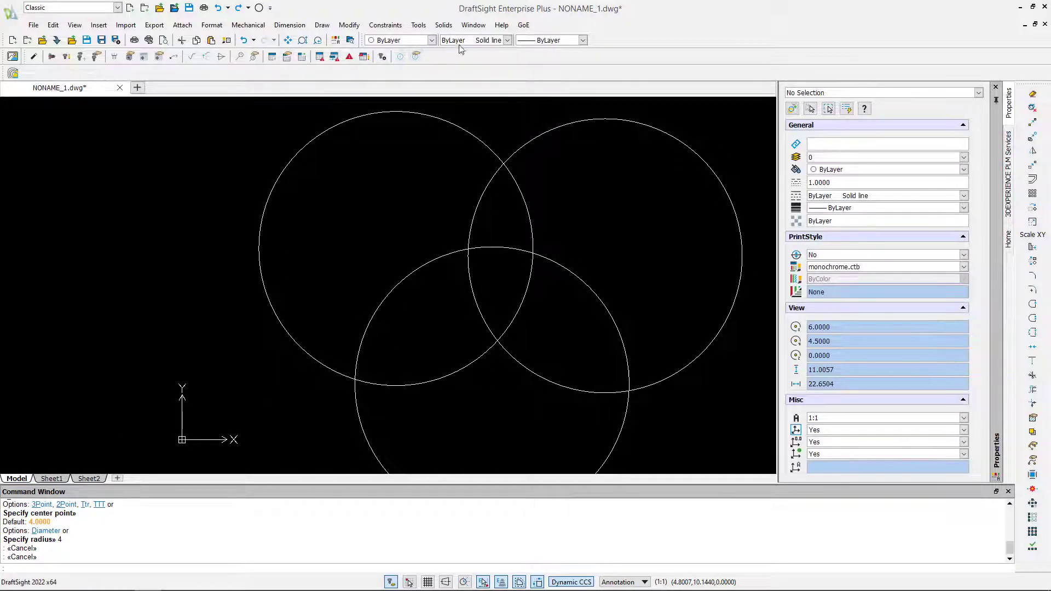
{"action": "left_click", "coordinate": [524, 27]}
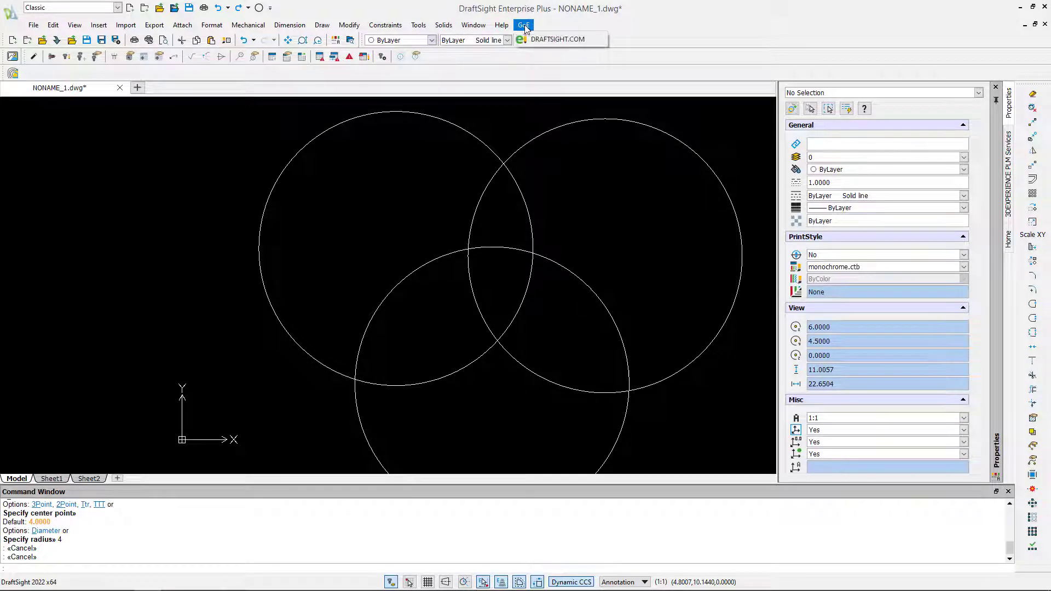
{"action": "left_click", "coordinate": [557, 40]}
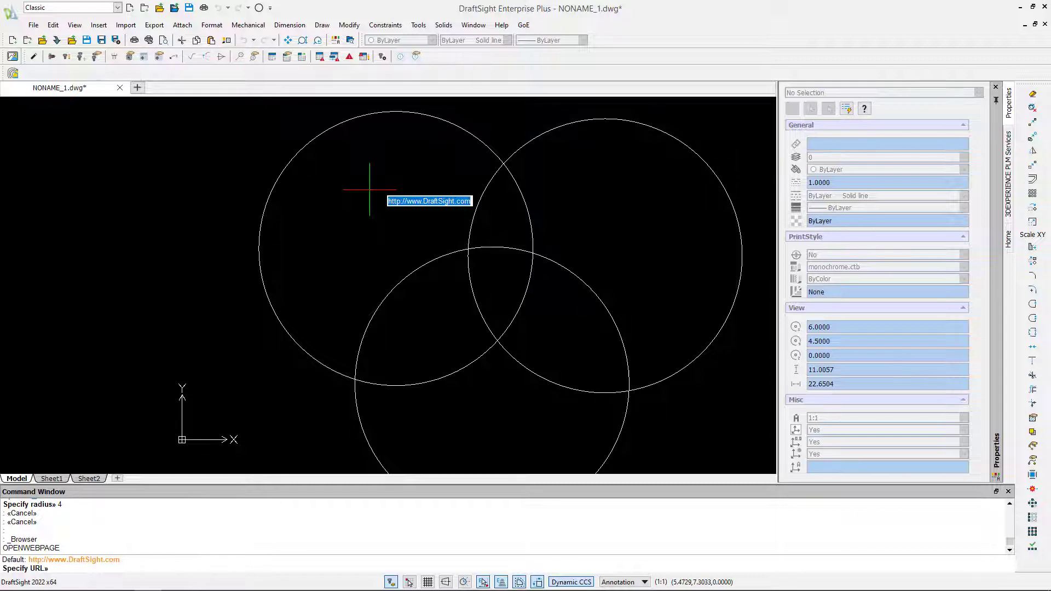
{"action": "key", "text": "Return"}
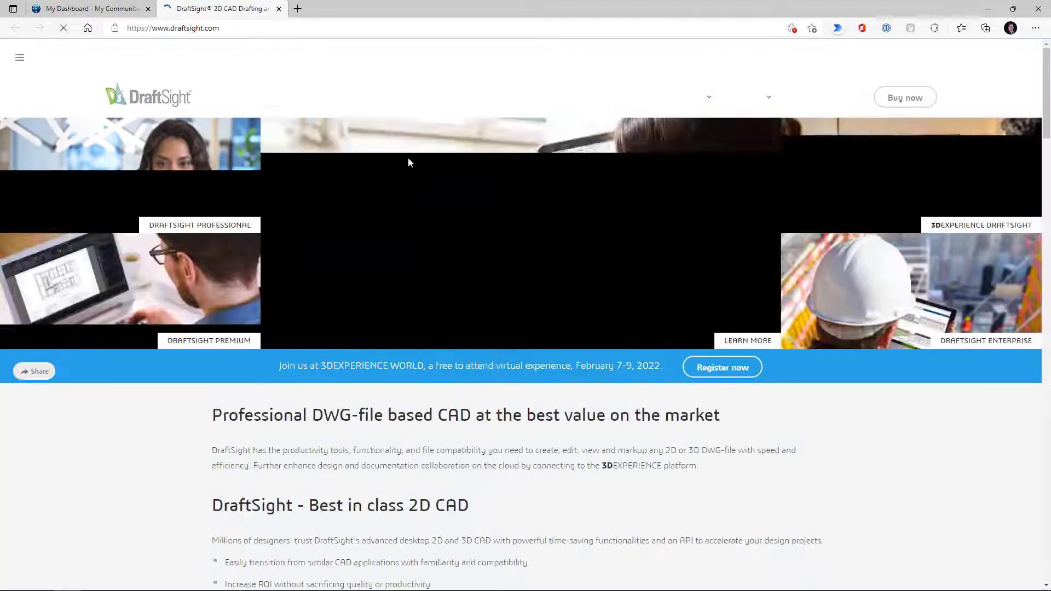
{"action": "left_click", "coordinate": [279, 10]}
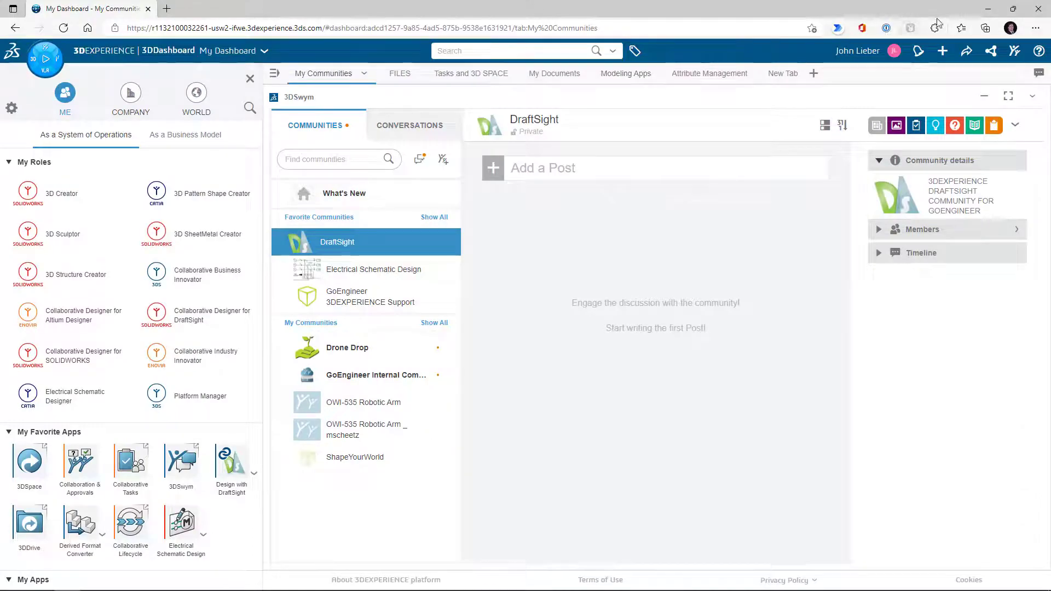
{"action": "left_click", "coordinate": [988, 9]}
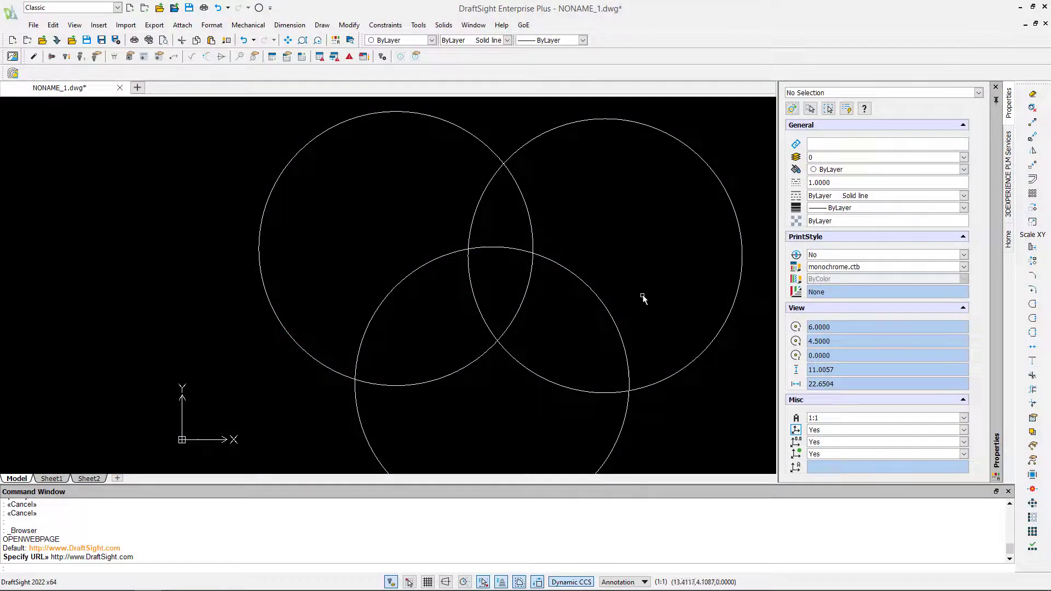
Step: Select the three overlapping circles with a crossing window and delete them
{"action": "scroll", "coordinate": [643, 299], "scroll_direction": "down", "scroll_amount": 3}
{"action": "left_click", "coordinate": [673, 377]}
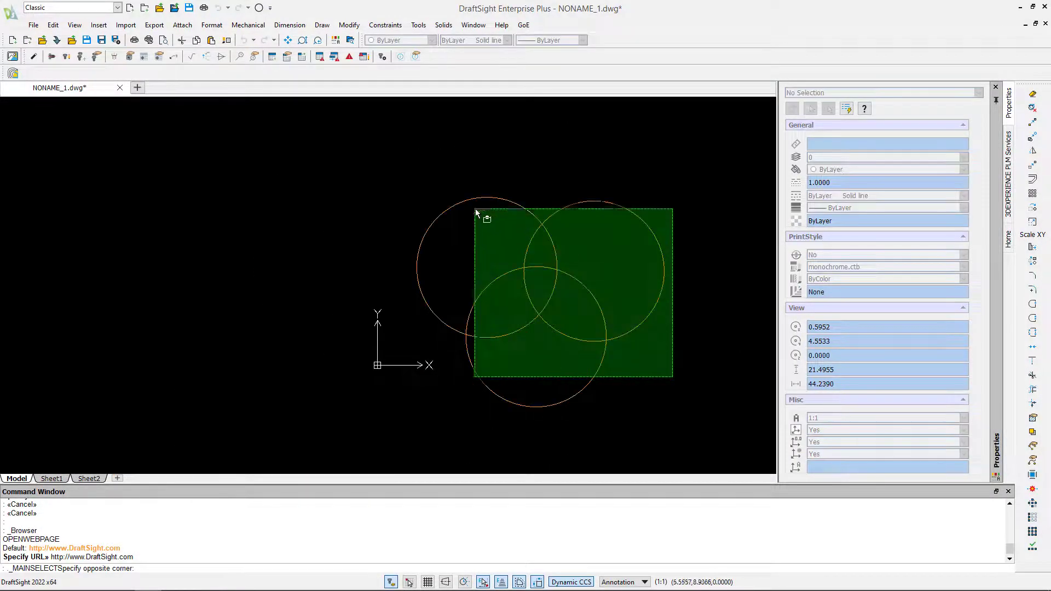
{"action": "left_click", "coordinate": [462, 198]}
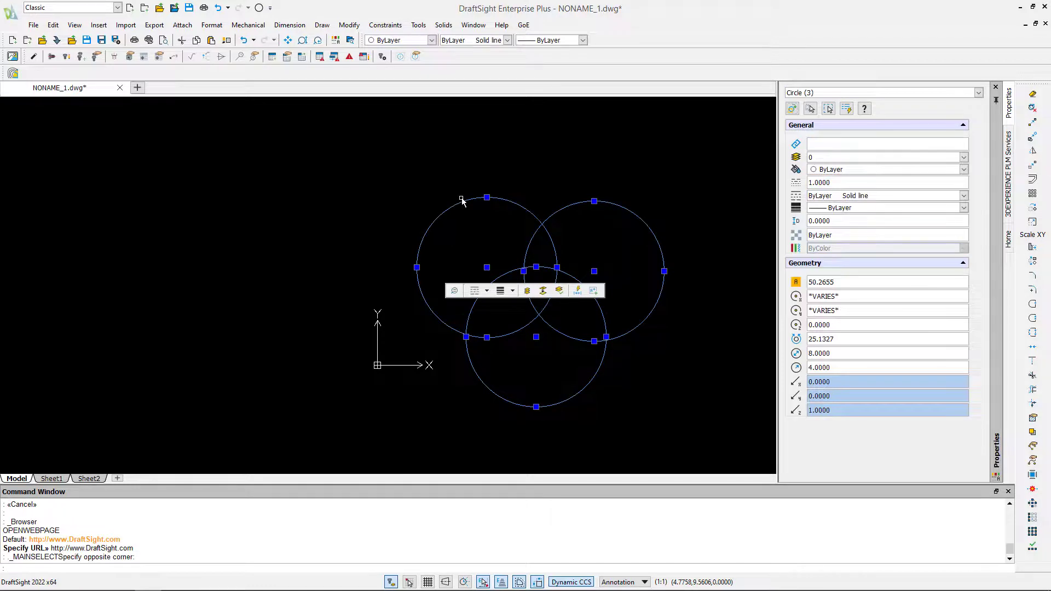
{"action": "key", "text": "Delete"}
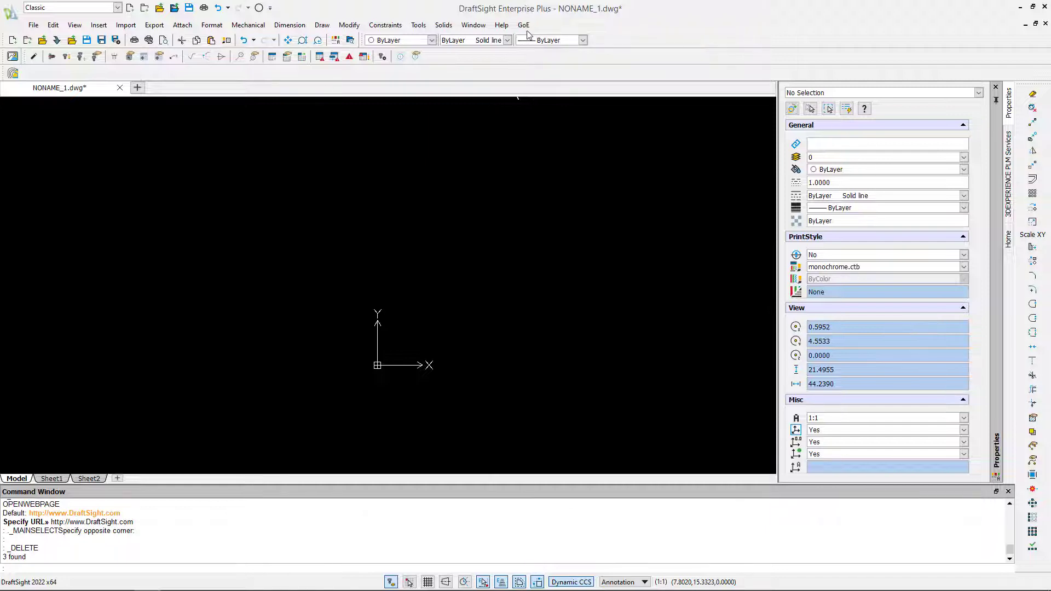
Step: Open the interface customization and examine the Menus and Ribbon groups of its Interface category
{"action": "right_click", "coordinate": [604, 59]}
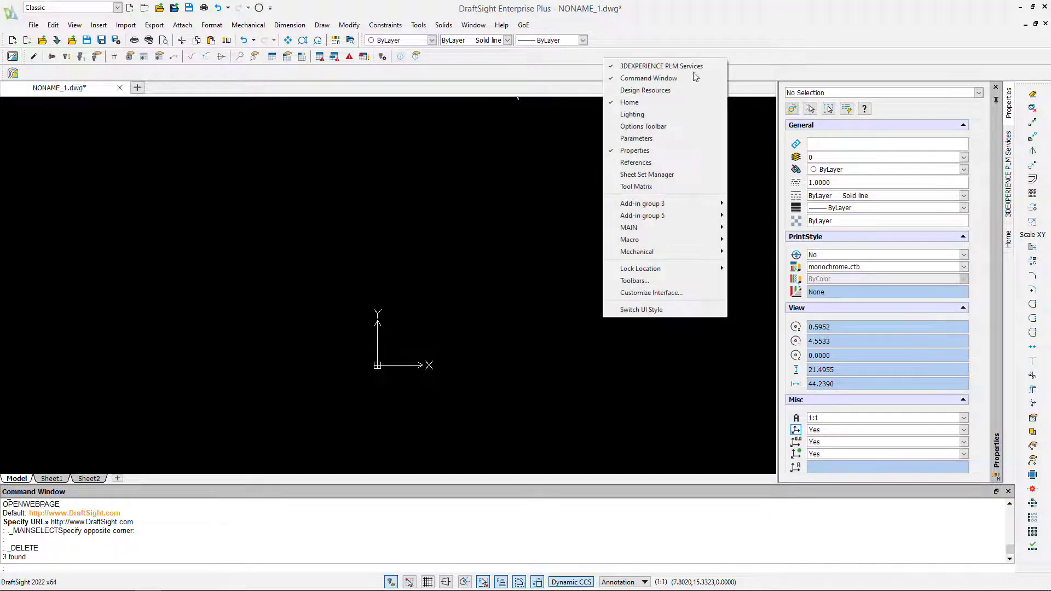
{"action": "left_click", "coordinate": [660, 292]}
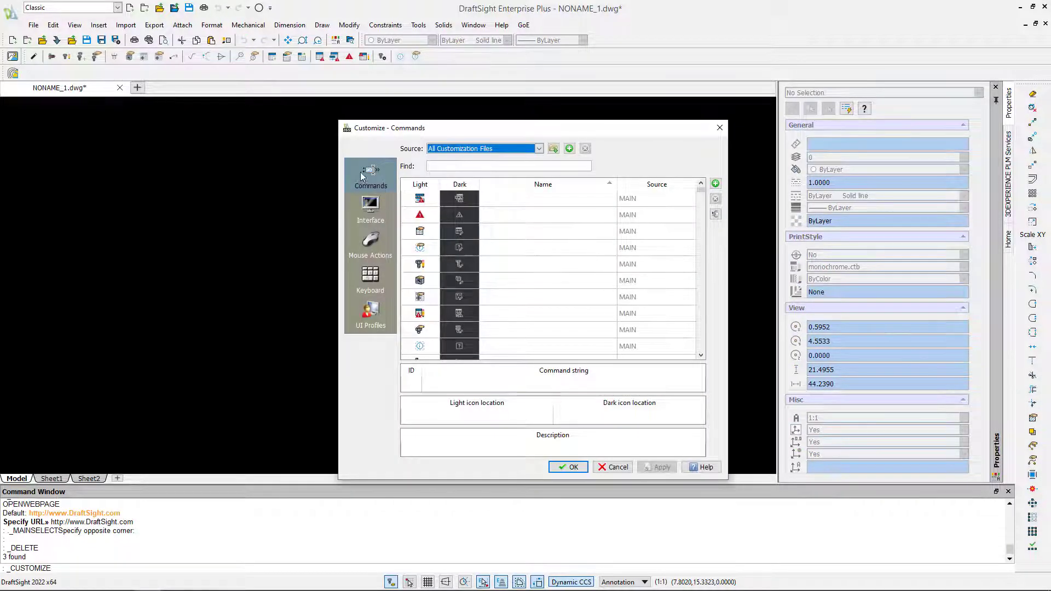
{"action": "left_click", "coordinate": [372, 210]}
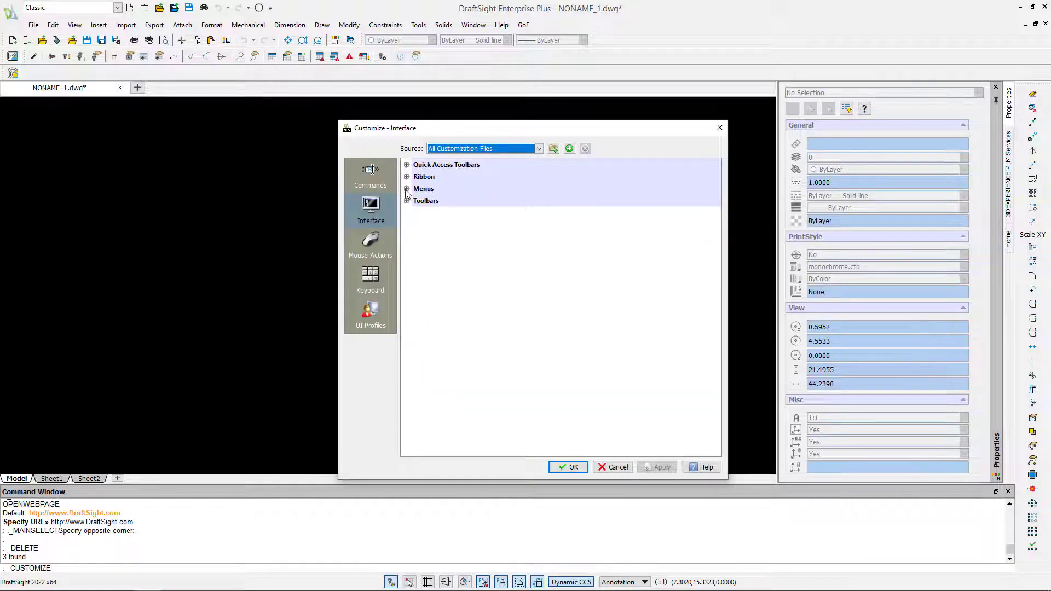
{"action": "left_click", "coordinate": [406, 189]}
{"action": "left_click", "coordinate": [407, 189]}
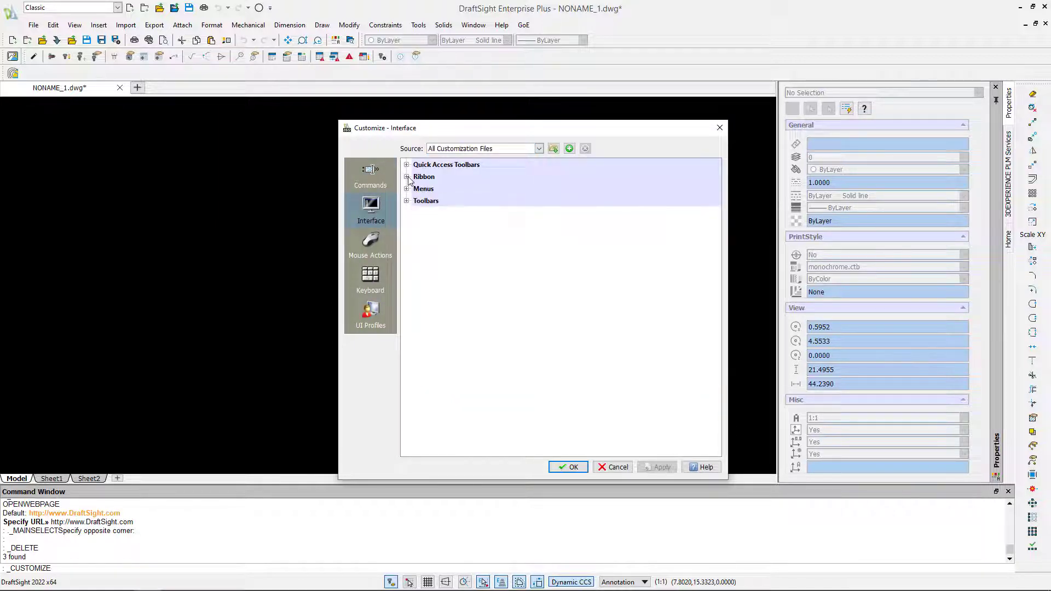
{"action": "left_click", "coordinate": [406, 177]}
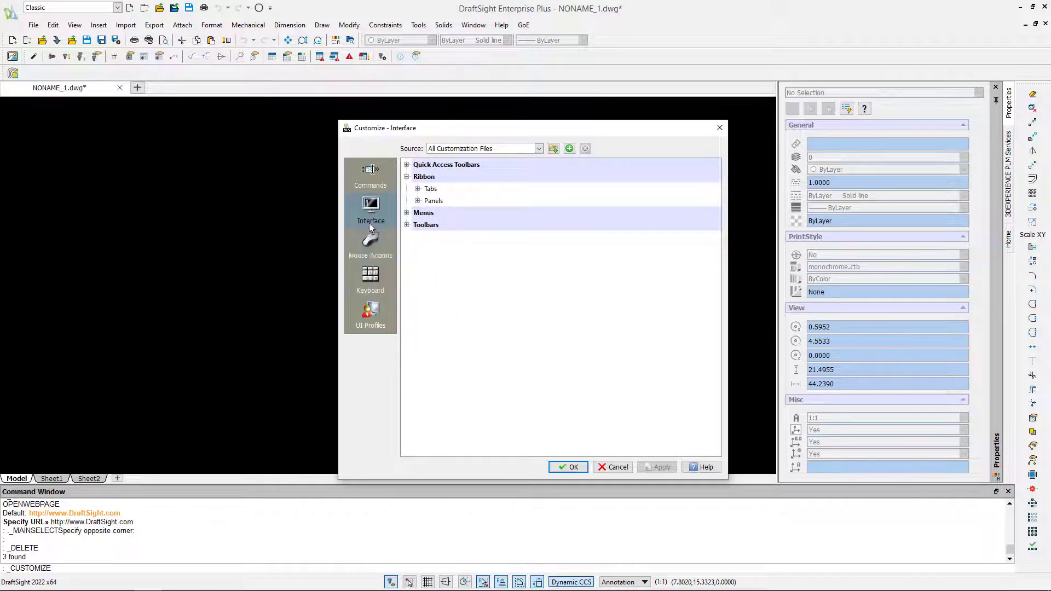
Step: Examine the Mouse Actions customization, including the commands assignable to the plain right button, without changing any assignment
{"action": "left_click", "coordinate": [370, 248]}
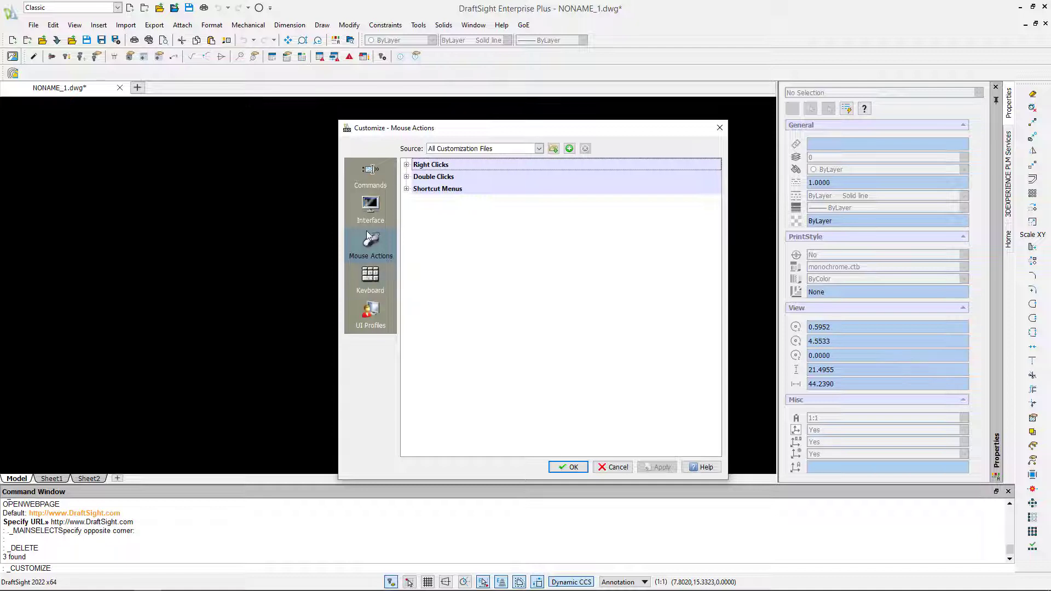
{"action": "left_click", "coordinate": [408, 165]}
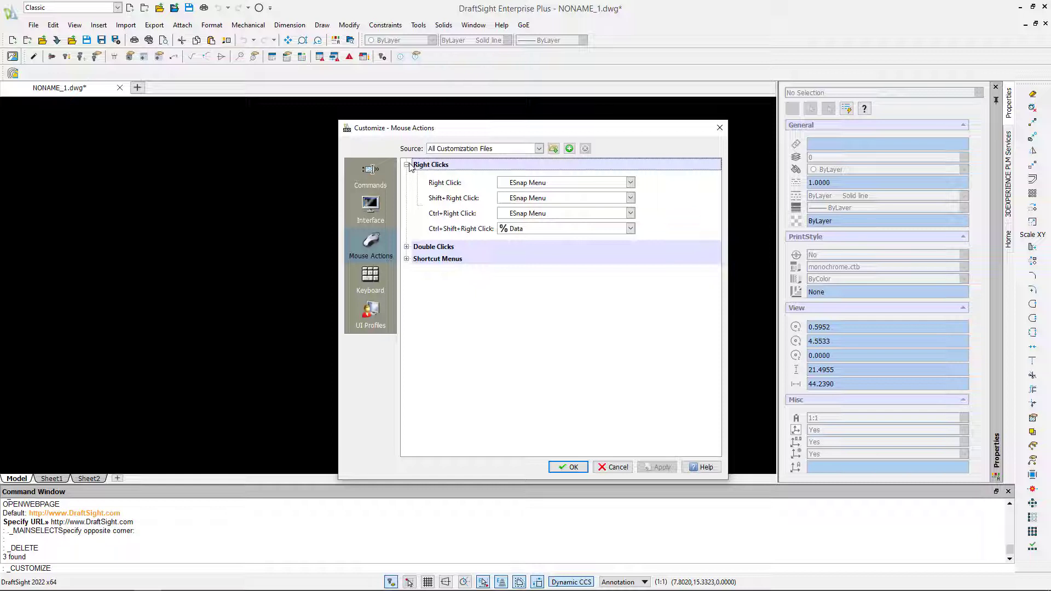
{"action": "left_click", "coordinate": [541, 186]}
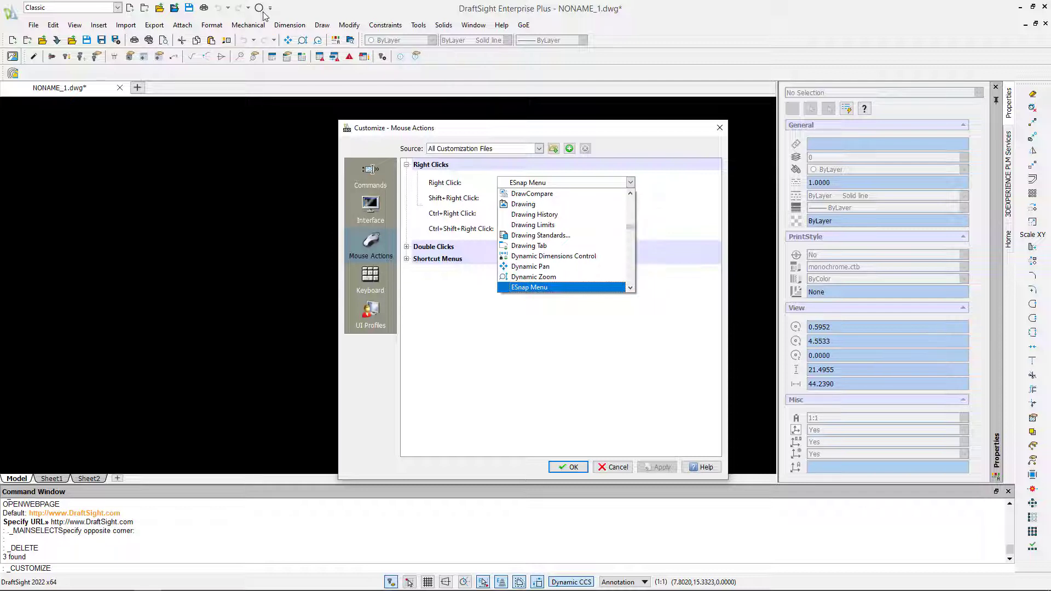
{"action": "left_click", "coordinate": [671, 209]}
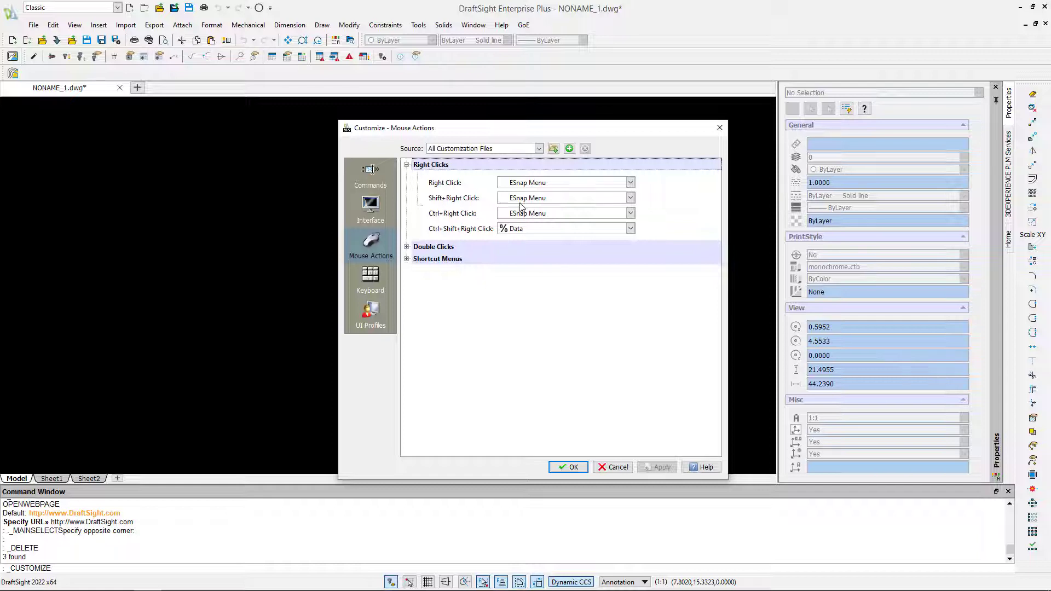
Step: Examine the keyboard customization, browsing the Shortcut Keys list and the Override Keys list
{"action": "left_click", "coordinate": [391, 289]}
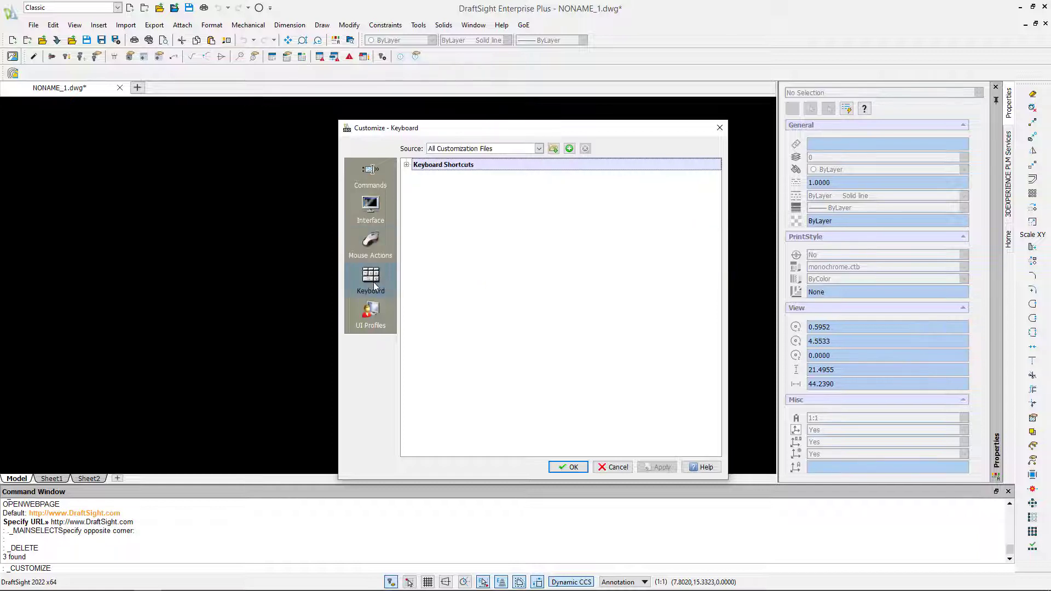
{"action": "left_click", "coordinate": [407, 165]}
{"action": "left_click", "coordinate": [417, 177]}
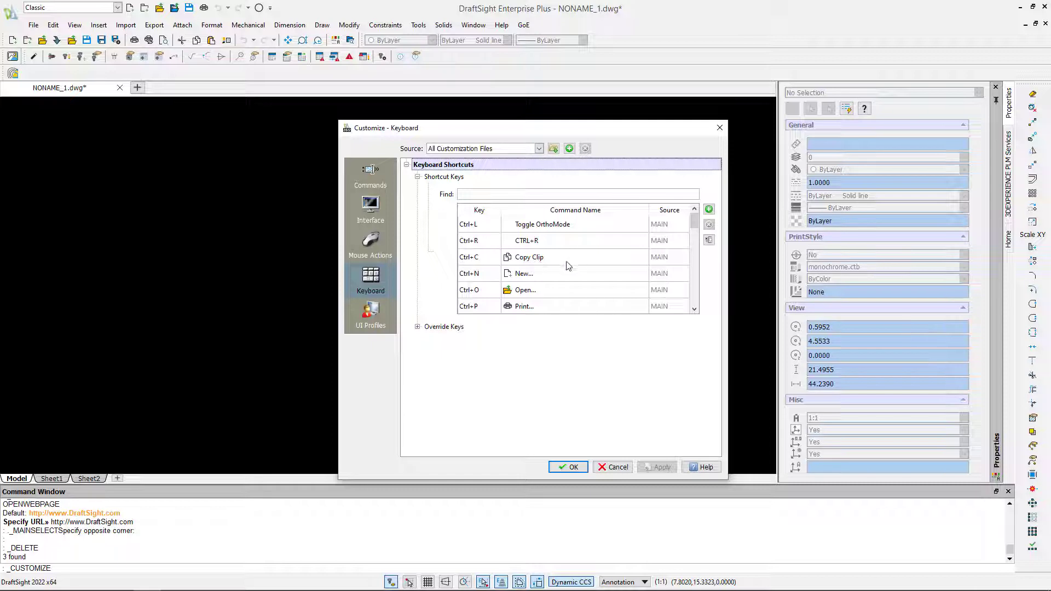
{"action": "scroll", "coordinate": [568, 266], "scroll_direction": "down", "scroll_amount": 3}
{"action": "scroll", "coordinate": [569, 266], "scroll_direction": "down", "scroll_amount": 3}
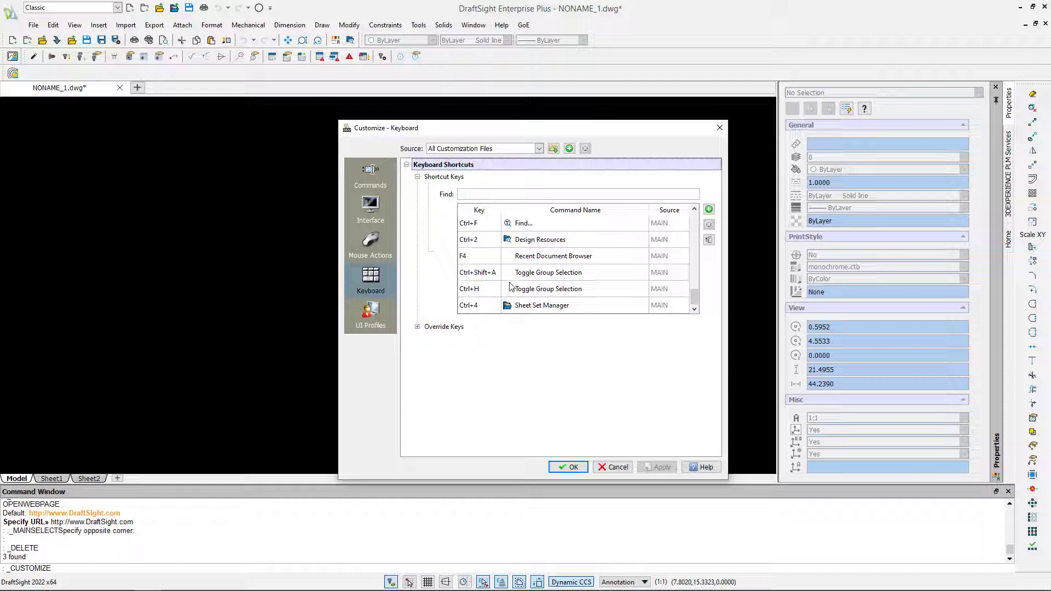
{"action": "scroll", "coordinate": [531, 276], "scroll_direction": "up", "scroll_amount": 1}
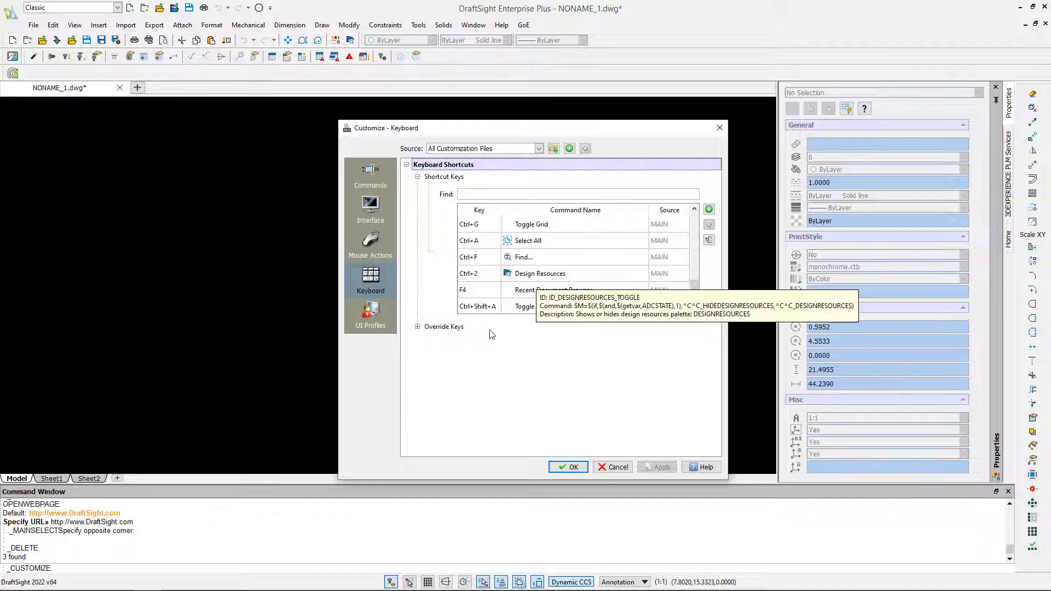
{"action": "left_click", "coordinate": [417, 328]}
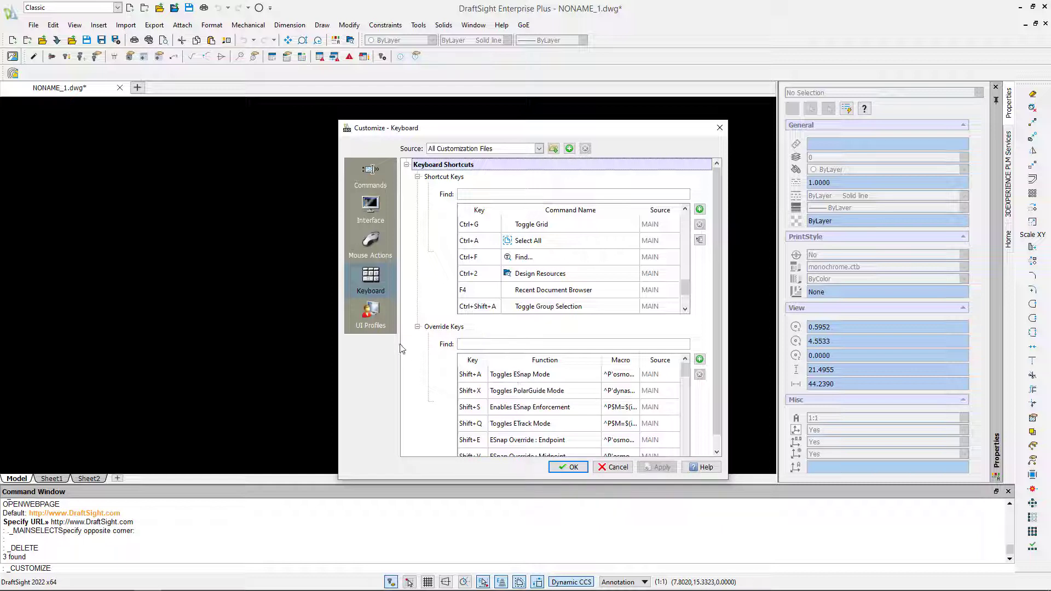
Step: Review the UI Profiles customization with its workspace behavior settings, and leave the customization without changes
{"action": "left_click", "coordinate": [374, 320]}
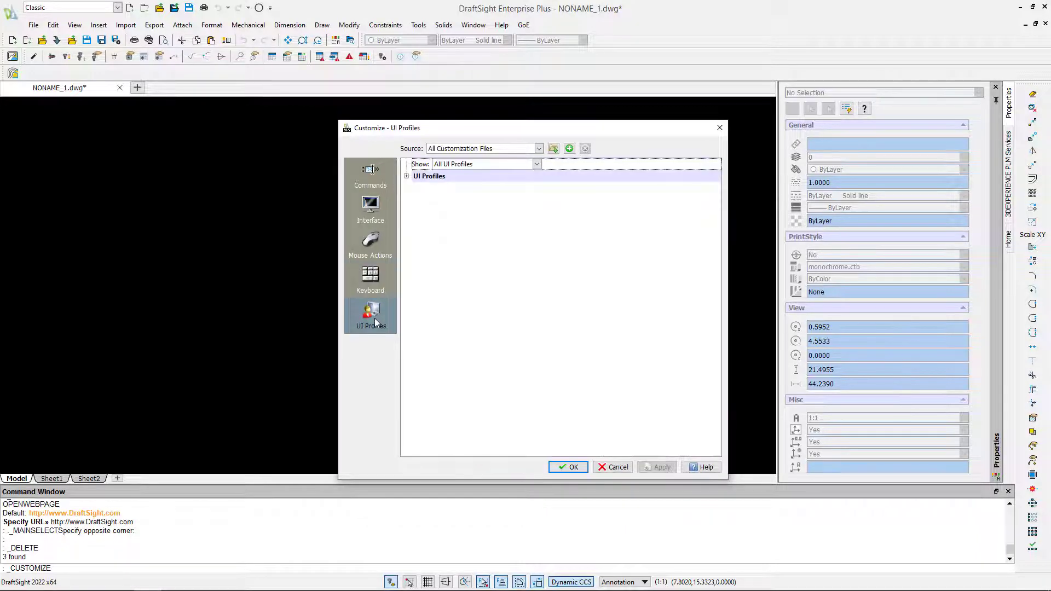
{"action": "left_click", "coordinate": [406, 176]}
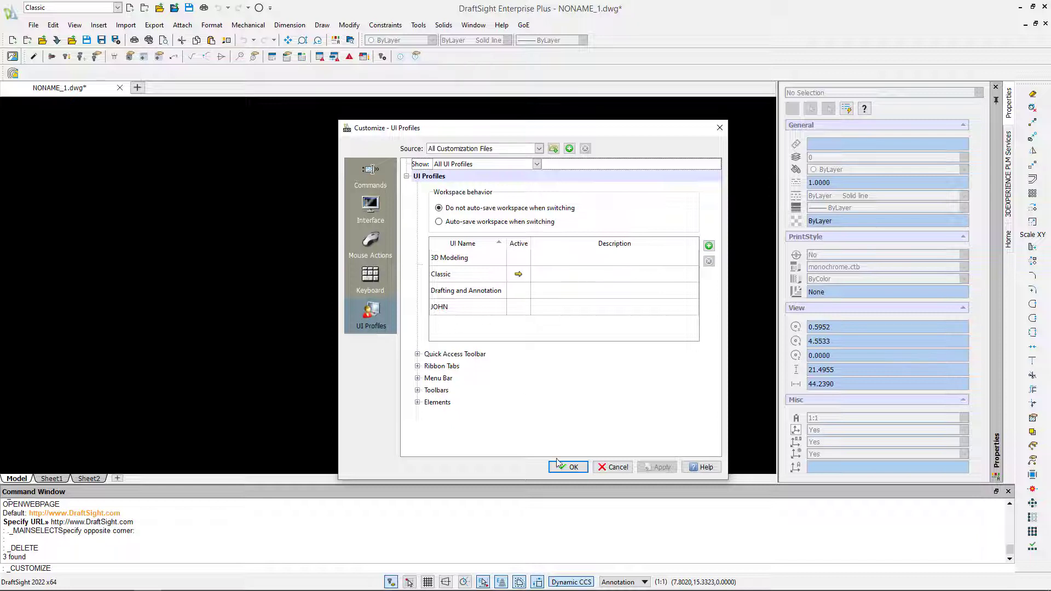
{"action": "left_click", "coordinate": [617, 470]}
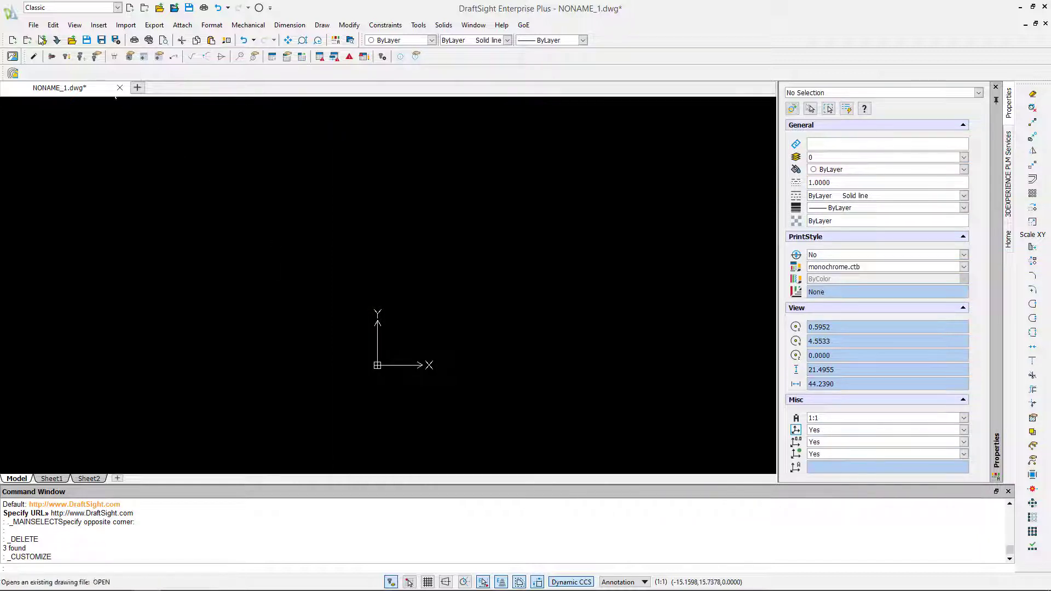
Step: Open the application options and view the list of system profiles
{"action": "left_click", "coordinate": [8, 17]}
{"action": "left_click", "coordinate": [188, 228]}
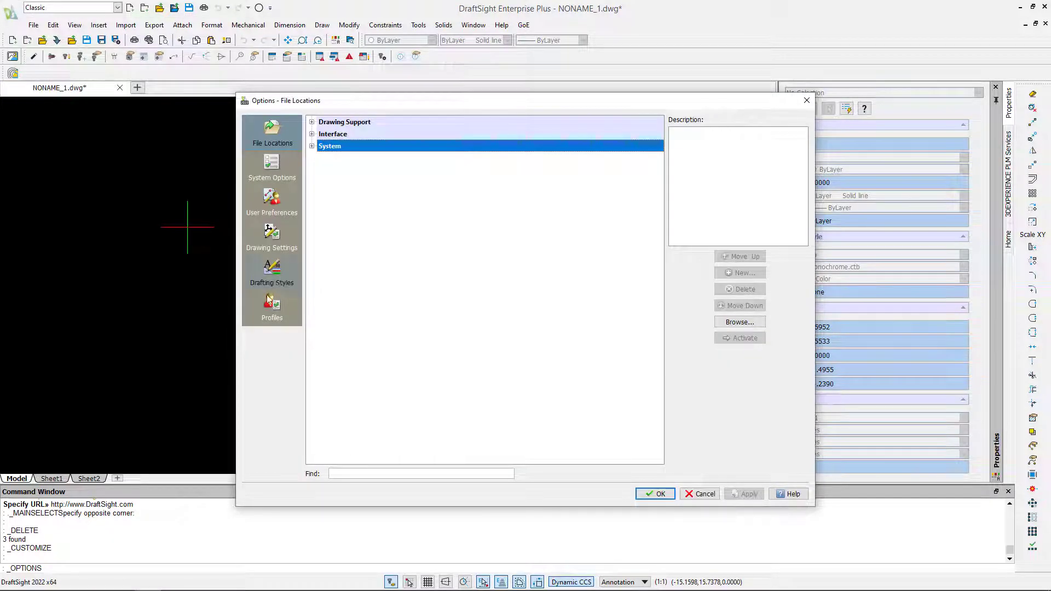
{"action": "left_click", "coordinate": [278, 313]}
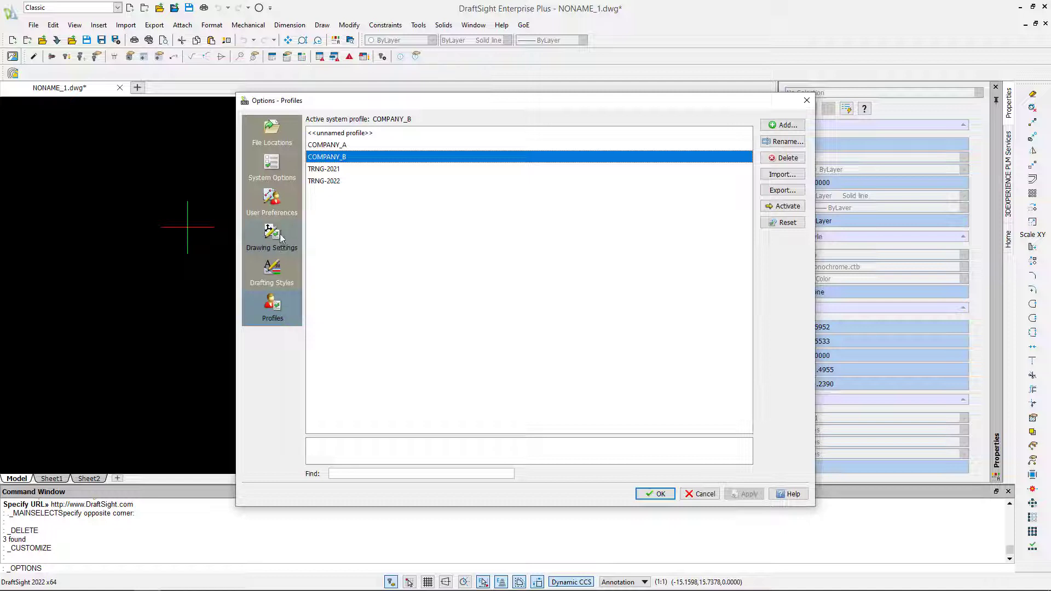
Step: Examine the Drawing Support file locations, the System Options categories and the Interface file locations, including the alias file path
{"action": "left_click", "coordinate": [279, 133]}
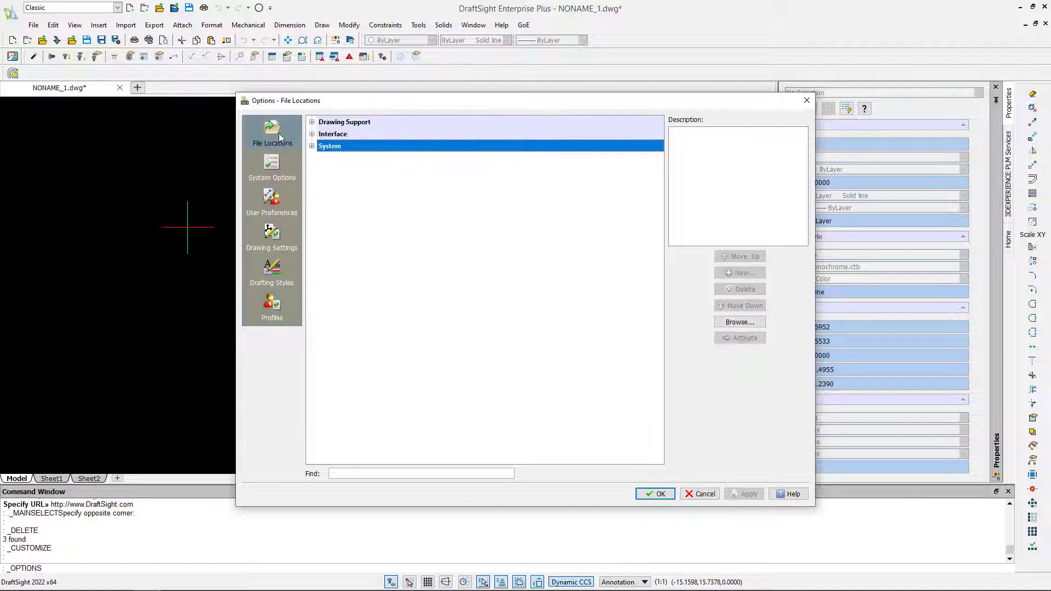
{"action": "left_click", "coordinate": [316, 123]}
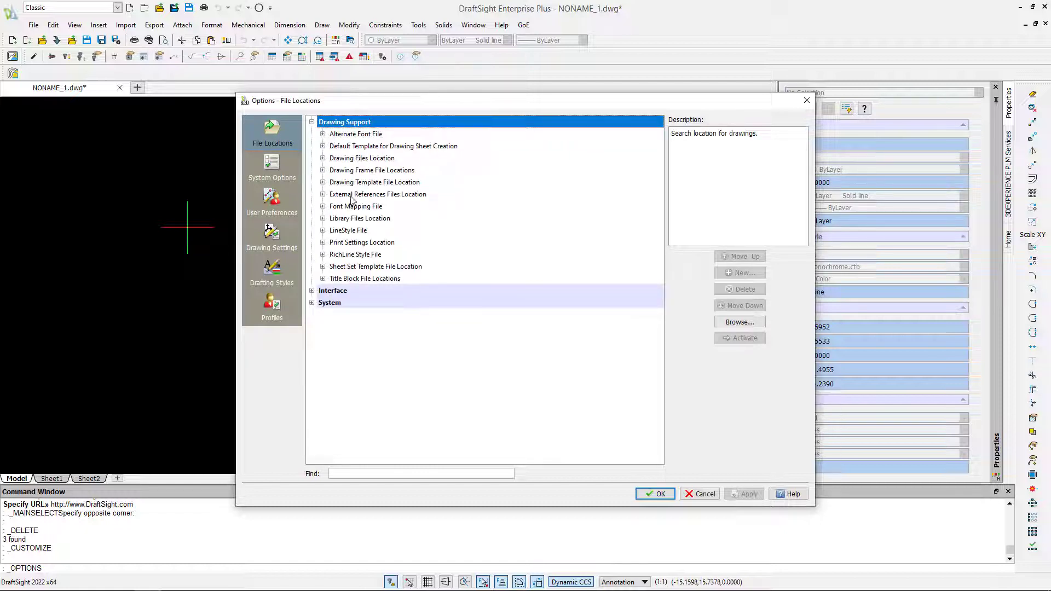
{"action": "left_click", "coordinate": [280, 176]}
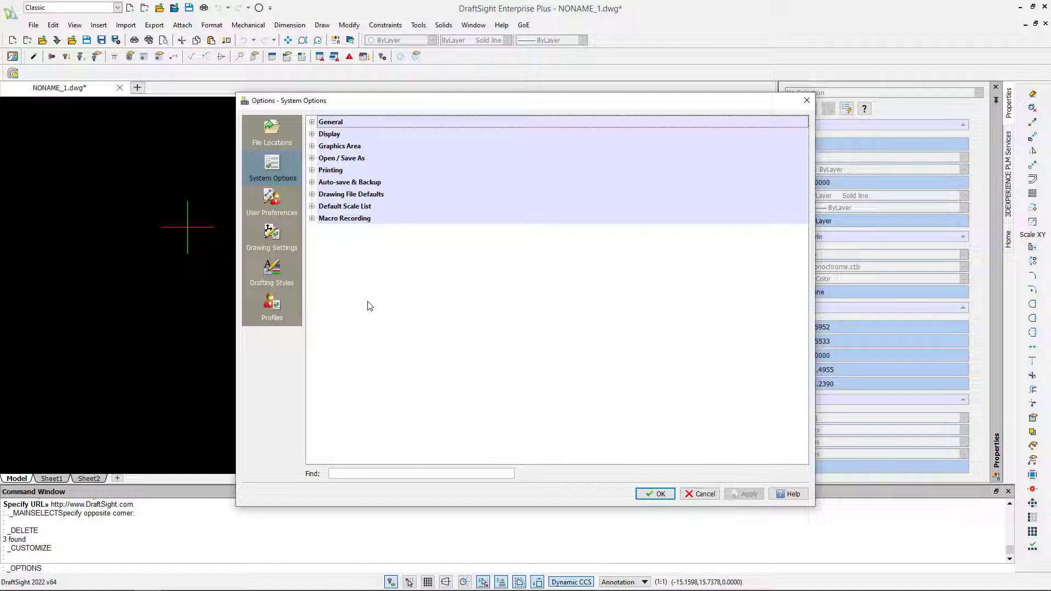
{"action": "left_click", "coordinate": [272, 133]}
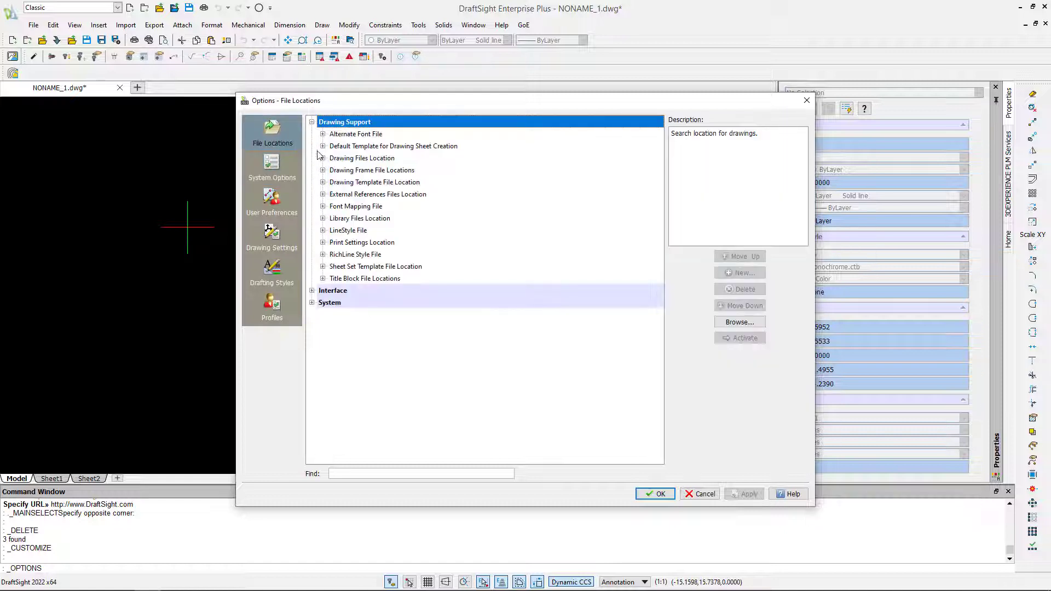
{"action": "left_click", "coordinate": [315, 292]}
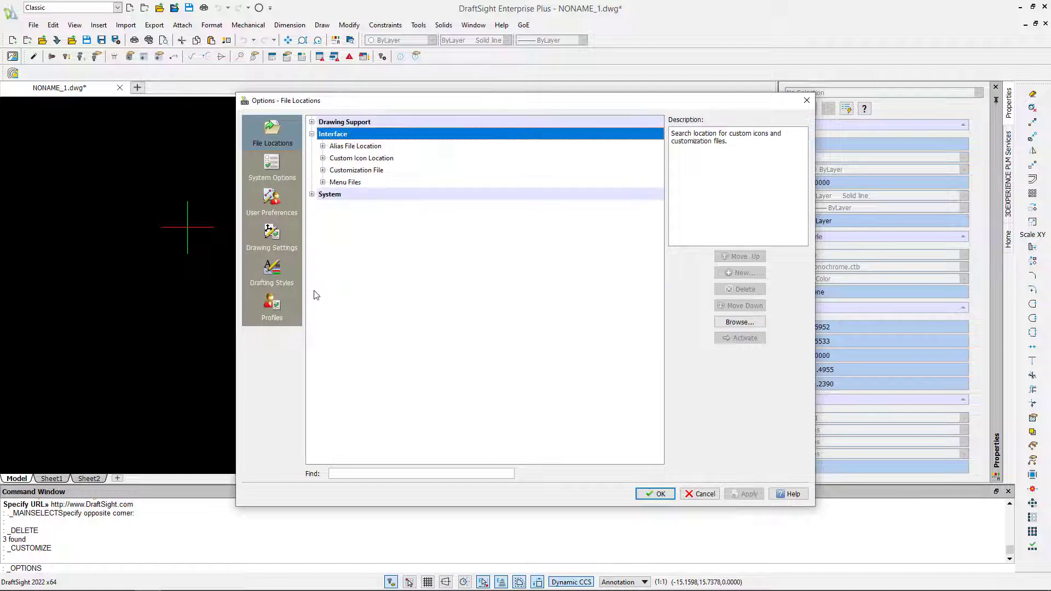
{"action": "left_click", "coordinate": [323, 147]}
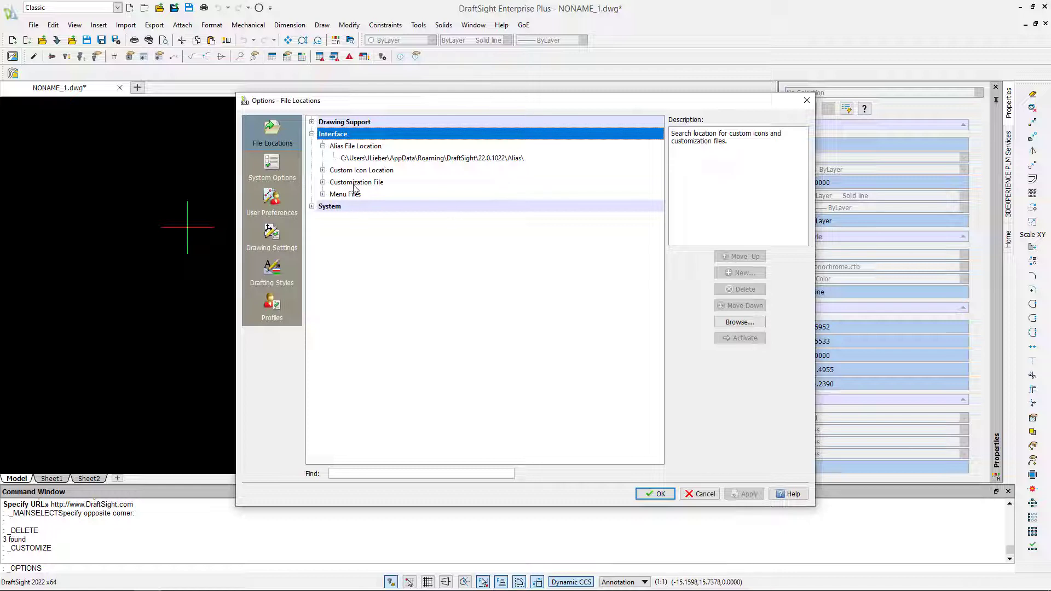
Step: View the Customization File path in the Interface file locations, leave the options without changes, and switch to the PowerPoint slide show
{"action": "left_click", "coordinate": [324, 182]}
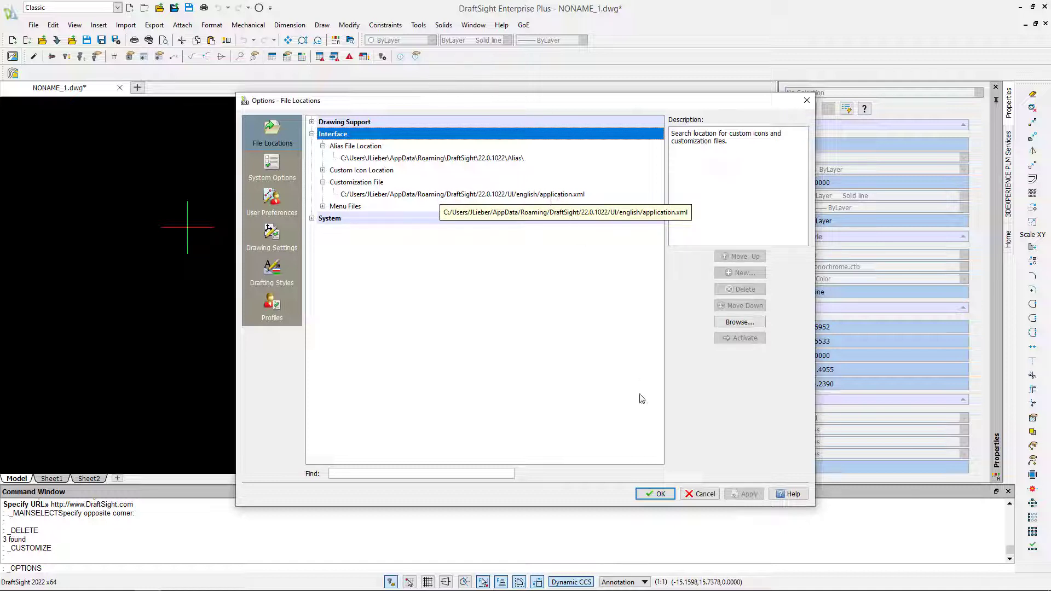
{"action": "left_click", "coordinate": [703, 498]}
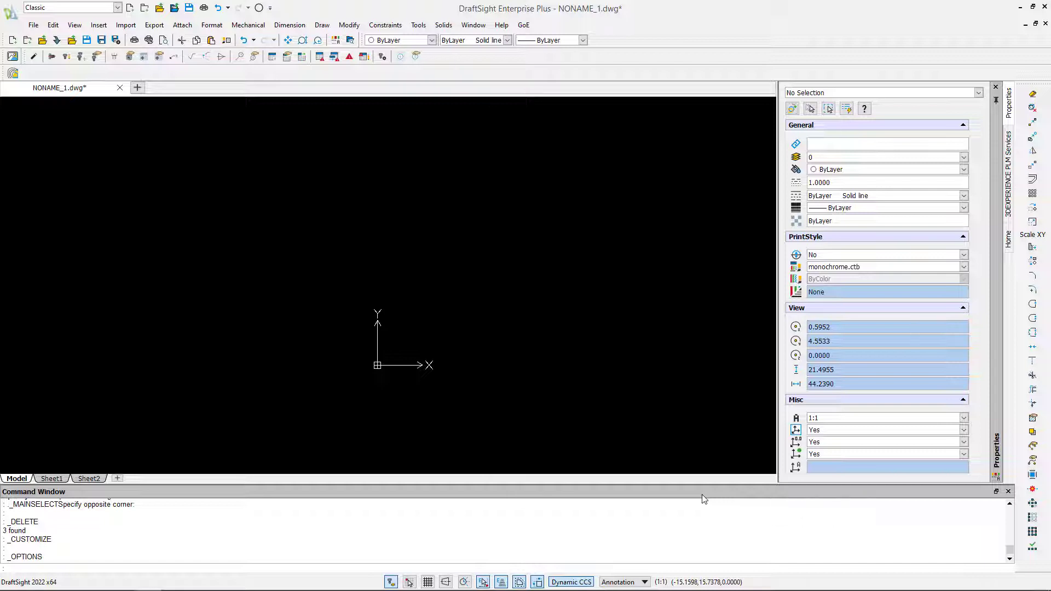
{"action": "key", "text": "alt+Tab"}
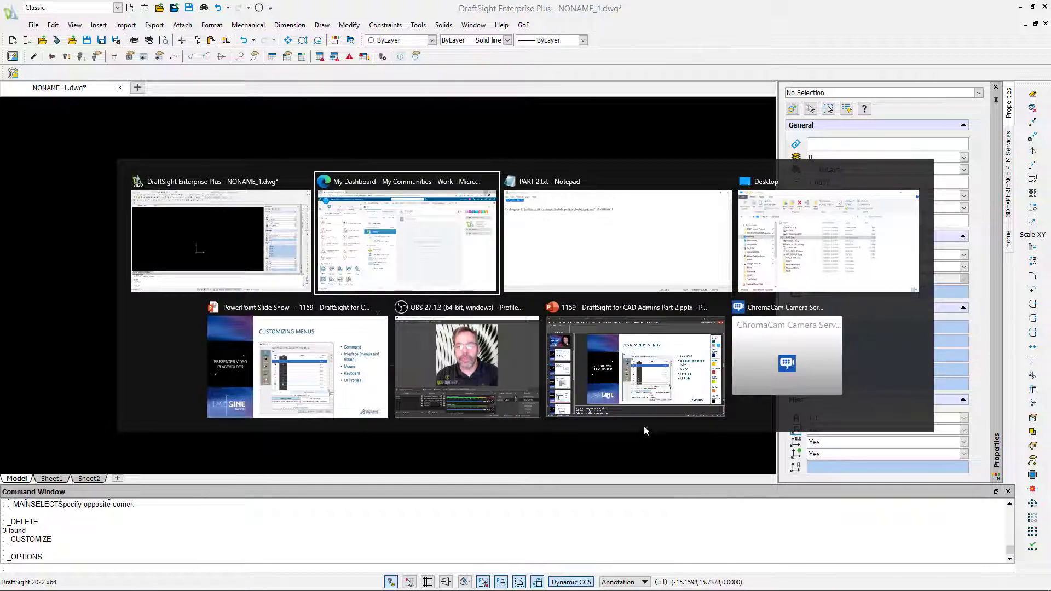
{"action": "left_click", "coordinate": [346, 380]}
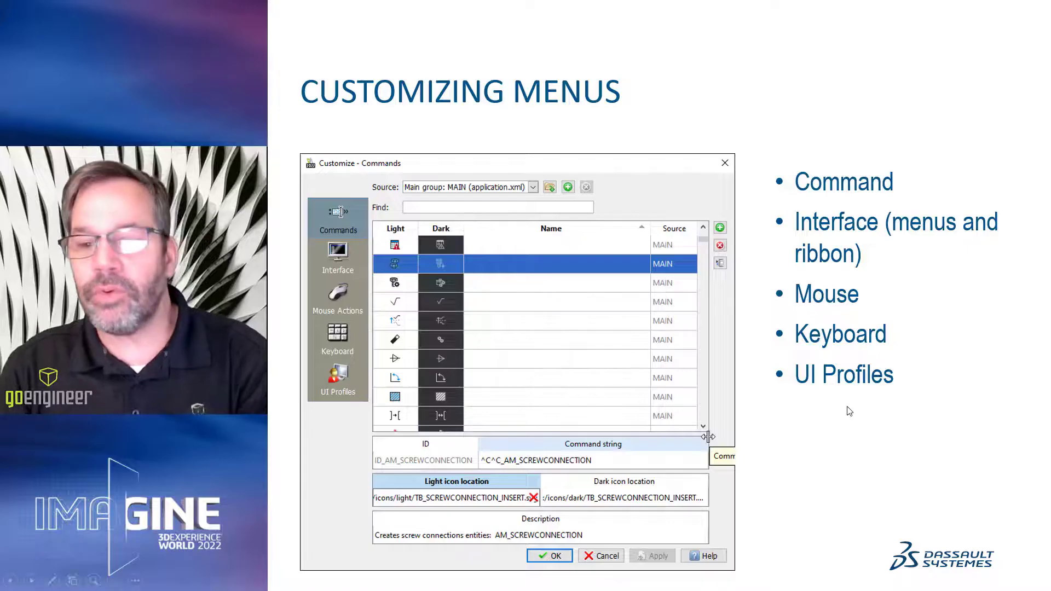
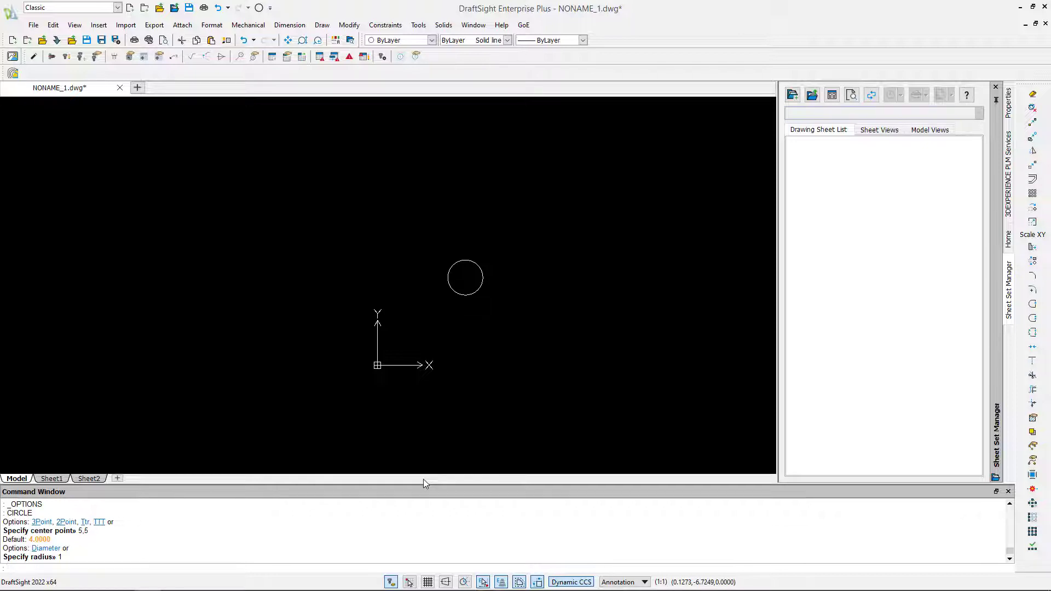
Step: Search Windows for Notepad++ and launch it
{"action": "key", "text": "super"}
{"action": "type", "text": "NOTE"}
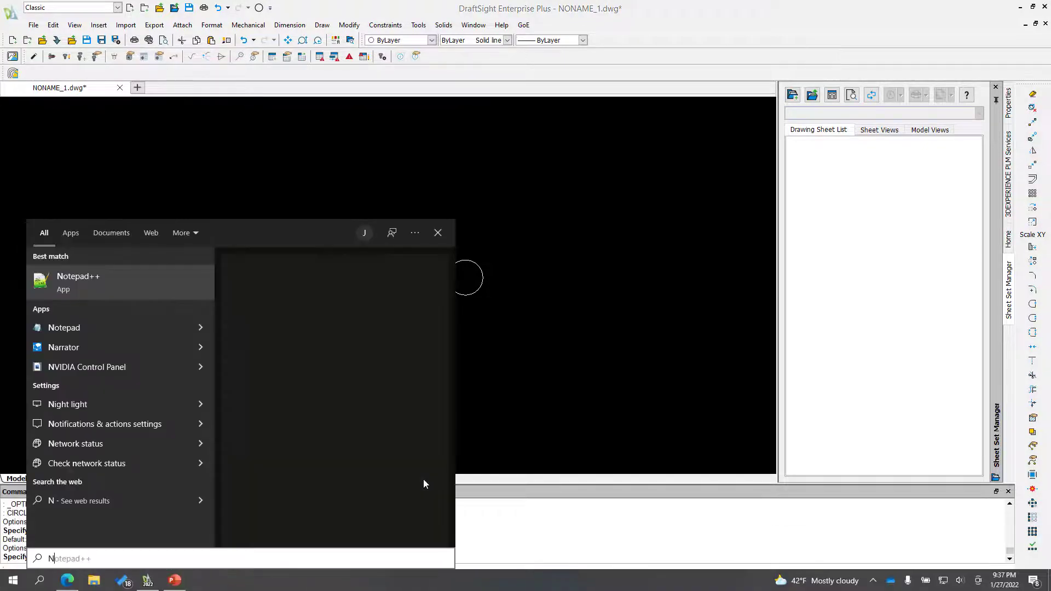
{"action": "key", "text": "Down"}
{"action": "key", "text": "Down"}
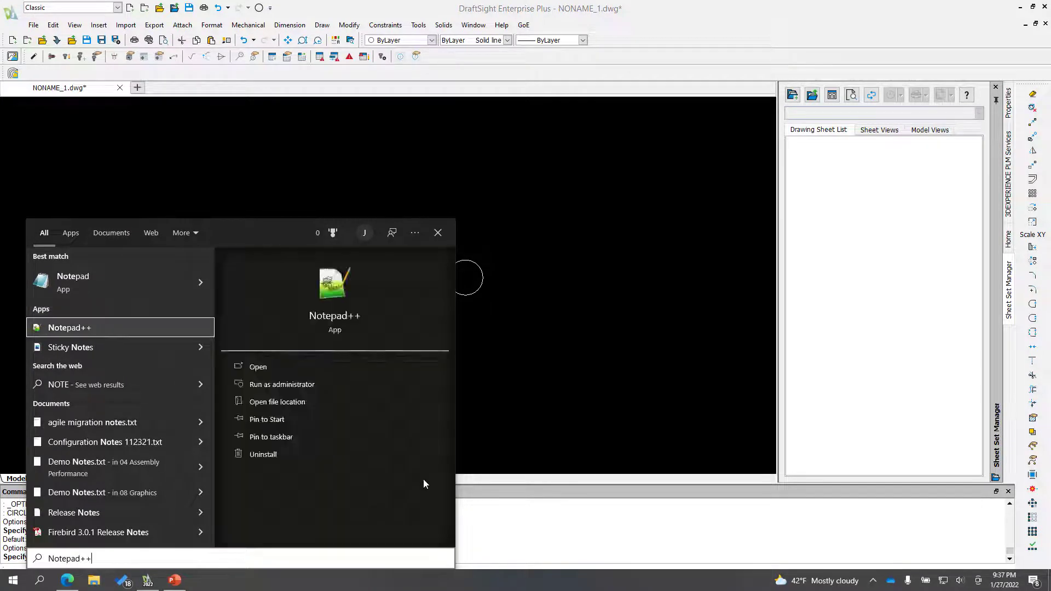
{"action": "key", "text": "Return"}
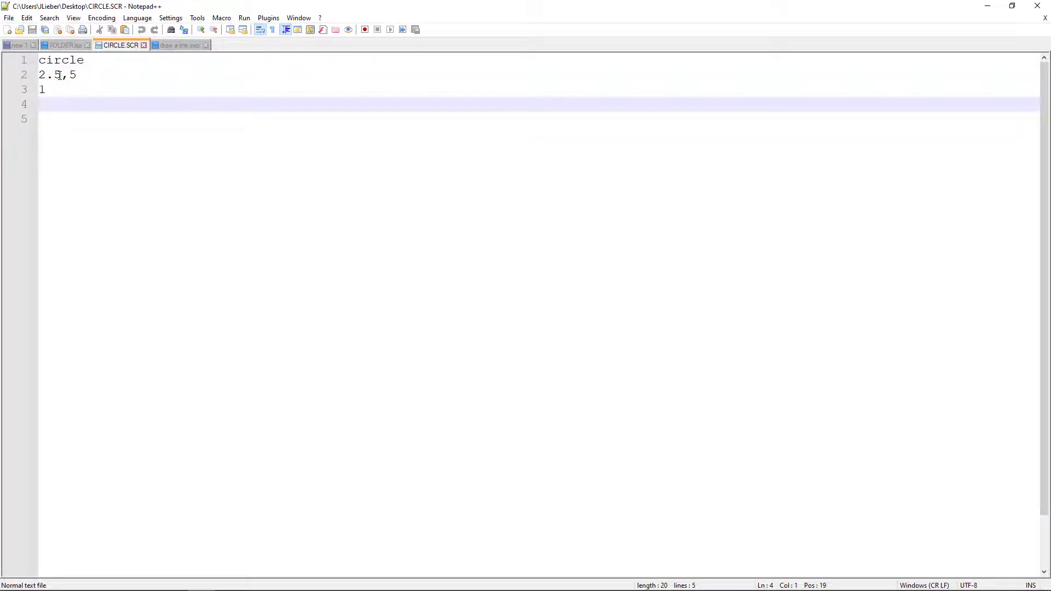
Step: Set the circle's center point in the CIRCLE.SCR script to 5,5 and save the file
{"action": "left_click_drag", "start_coordinate": [60, 75], "coordinate": [36, 75]}
{"action": "type", "text": "5"}
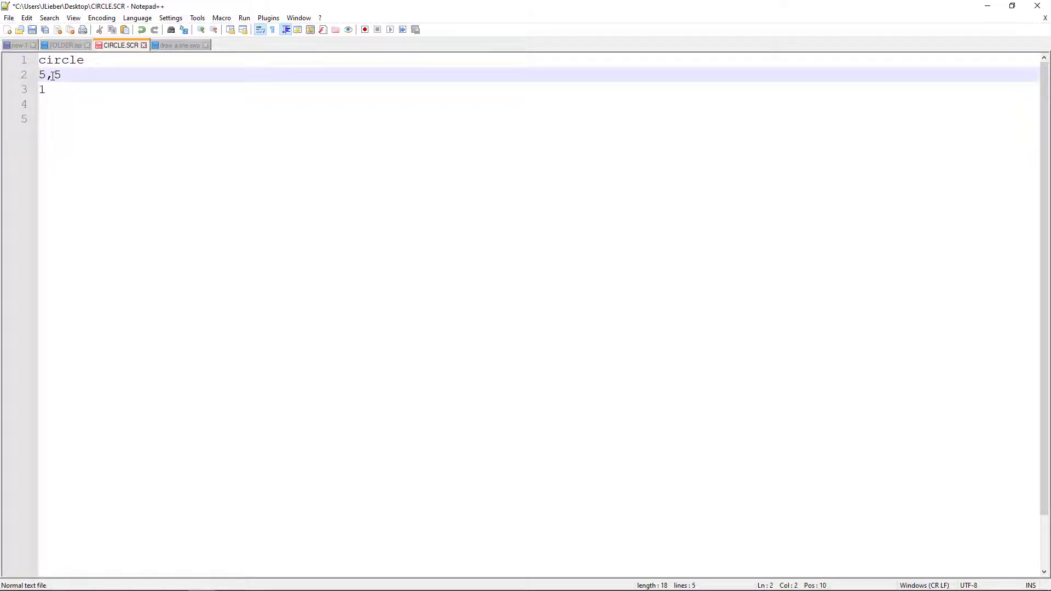
{"action": "left_click_drag", "start_coordinate": [45, 89], "coordinate": [27, 89]}
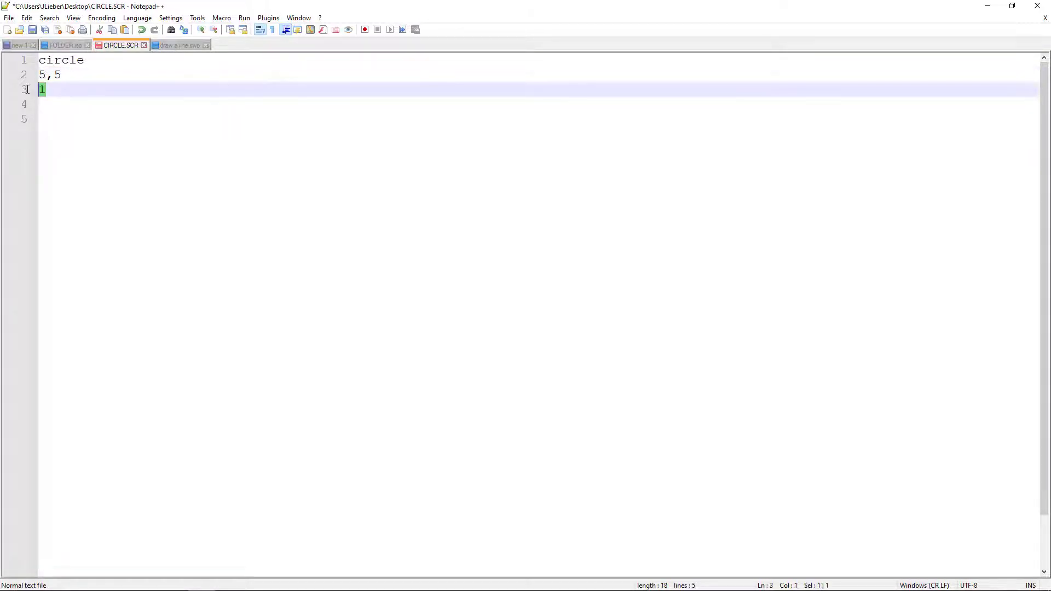
{"action": "left_click", "coordinate": [33, 30]}
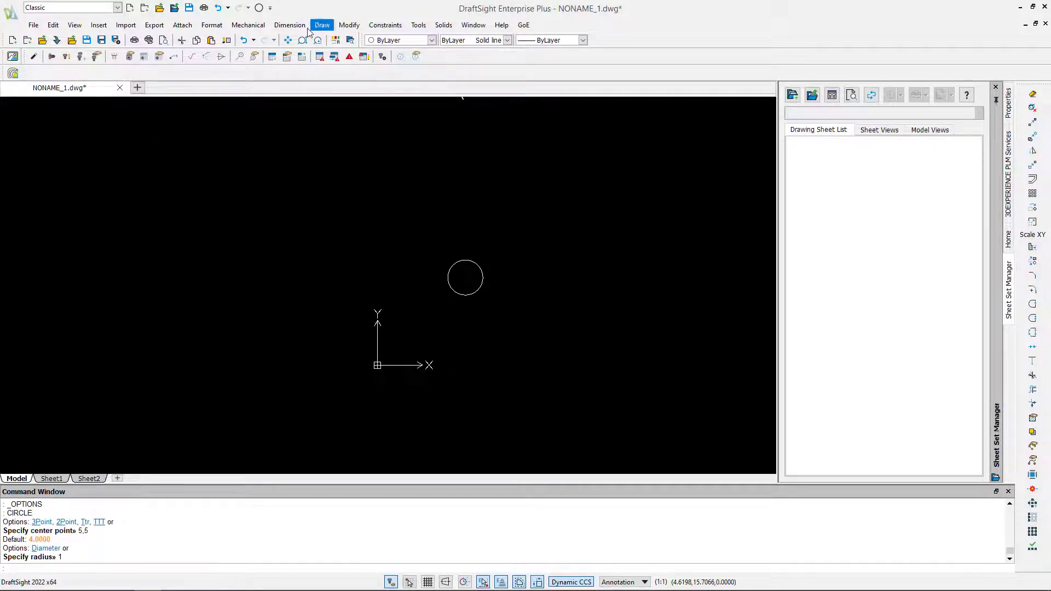
Step: Switch DraftSight to the Drafting and Annotation workspace and run the CIRCLE.SCR script from the Desktop
{"action": "left_click", "coordinate": [81, 9]}
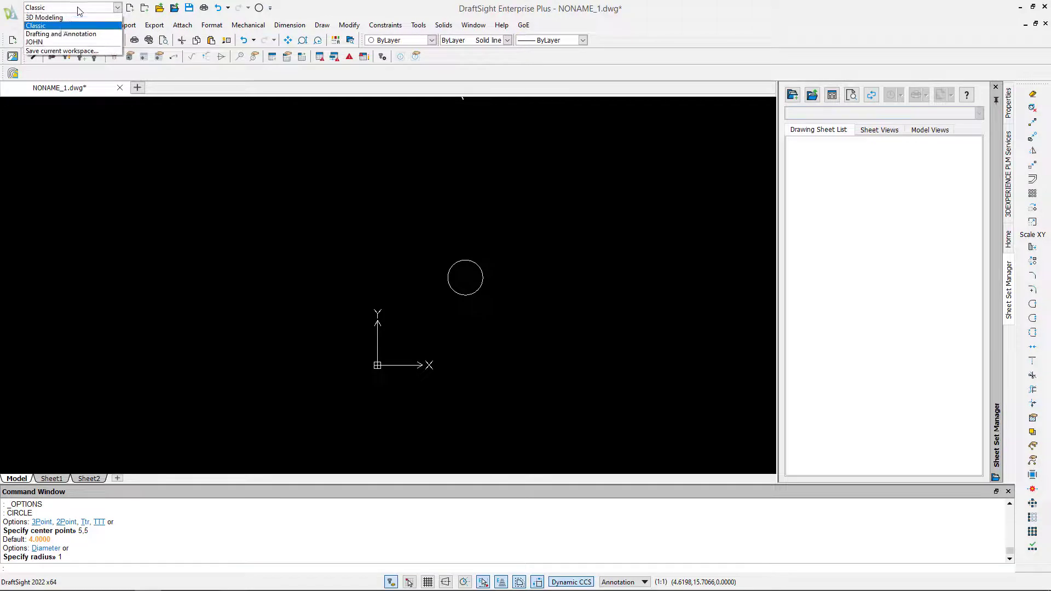
{"action": "left_click", "coordinate": [58, 34]}
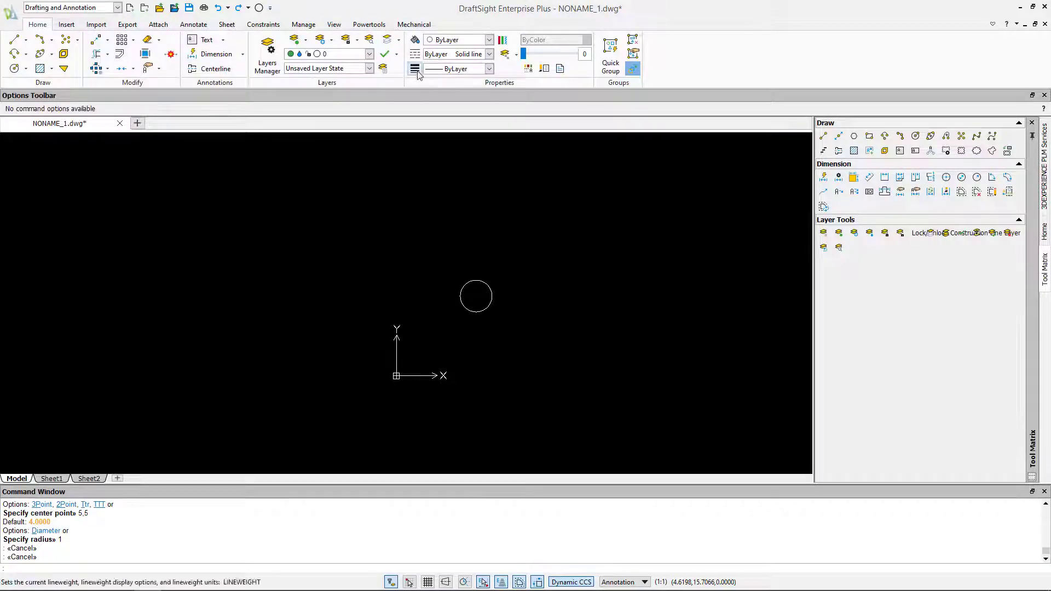
{"action": "left_click", "coordinate": [301, 25]}
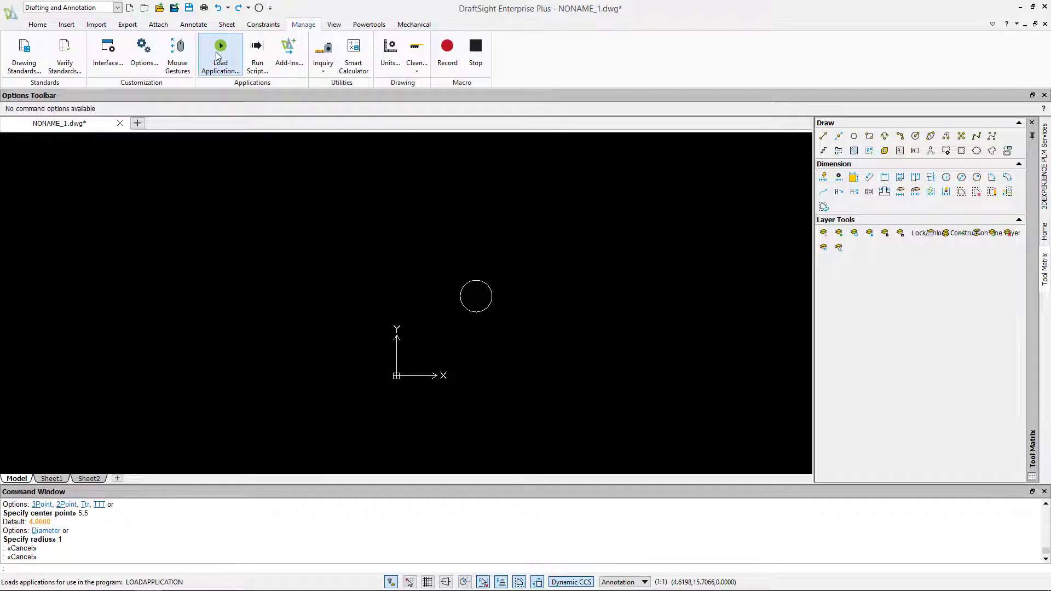
{"action": "left_click", "coordinate": [255, 60]}
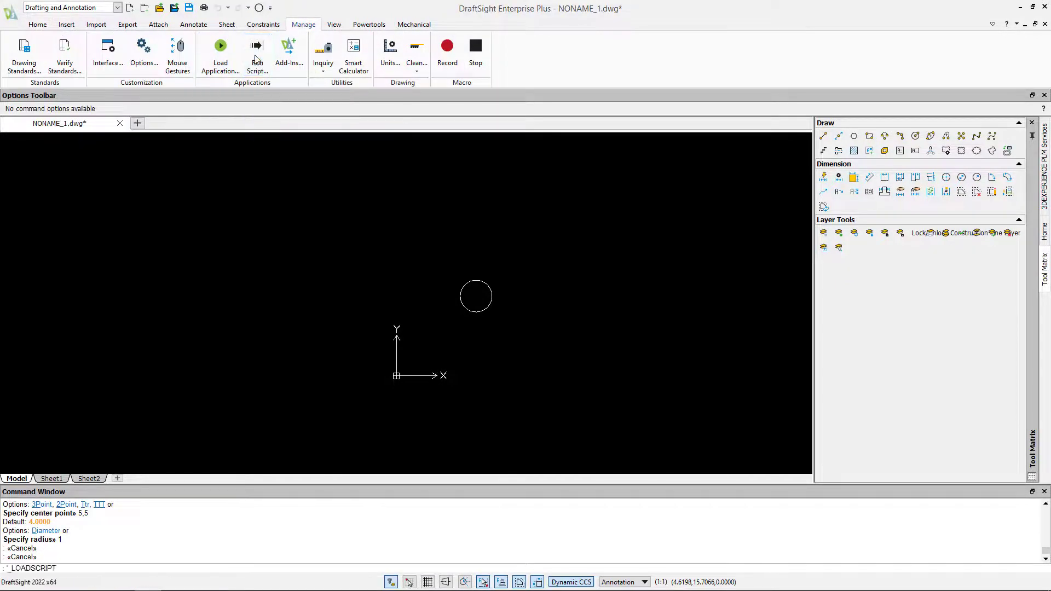
{"action": "left_click", "coordinate": [193, 126]}
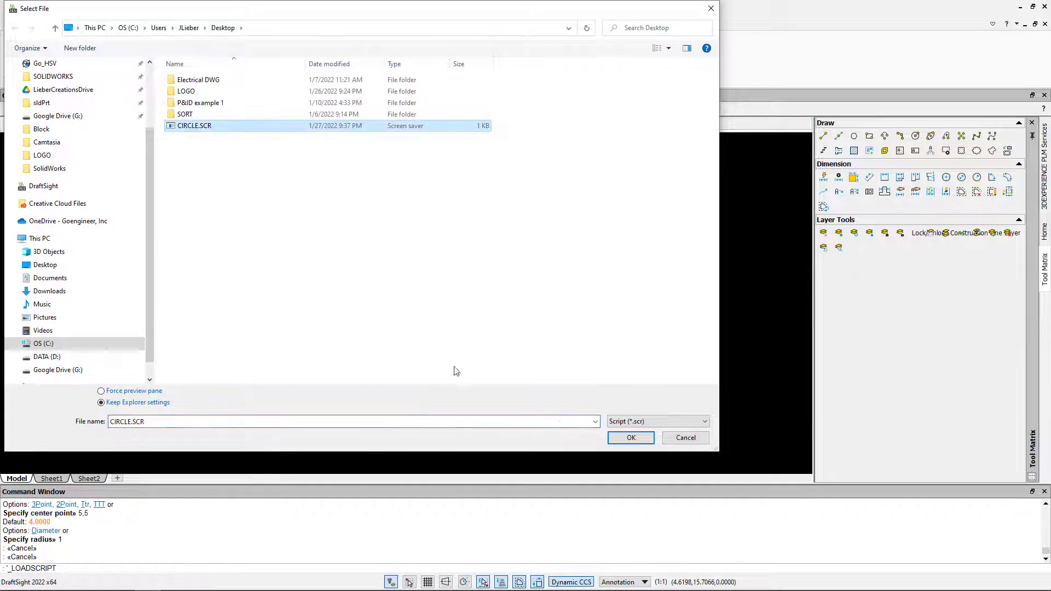
{"action": "left_click", "coordinate": [631, 438]}
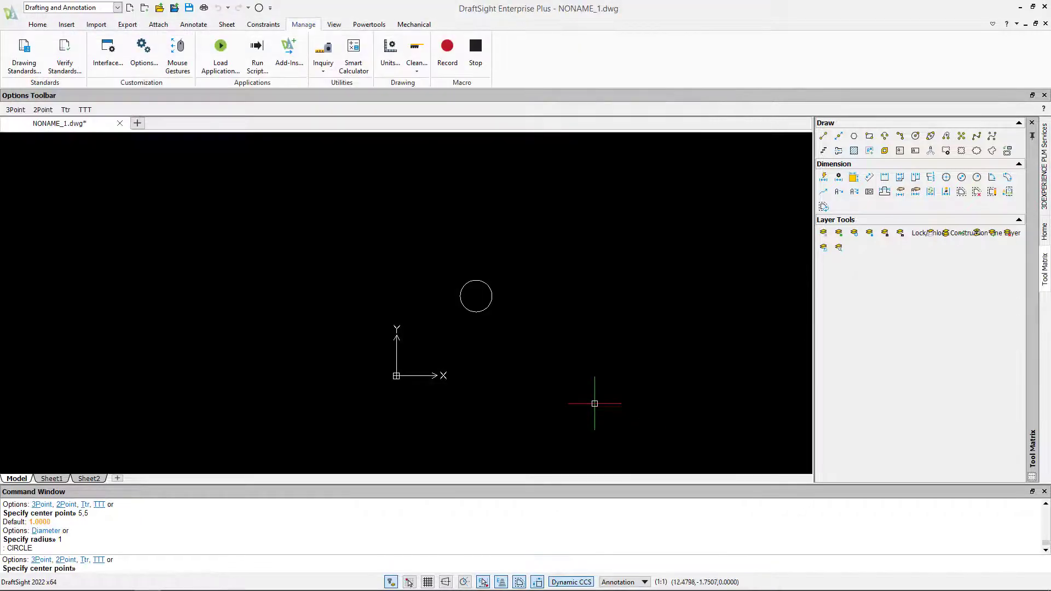
{"action": "scroll", "coordinate": [502, 338], "scroll_direction": "up", "scroll_amount": 10}
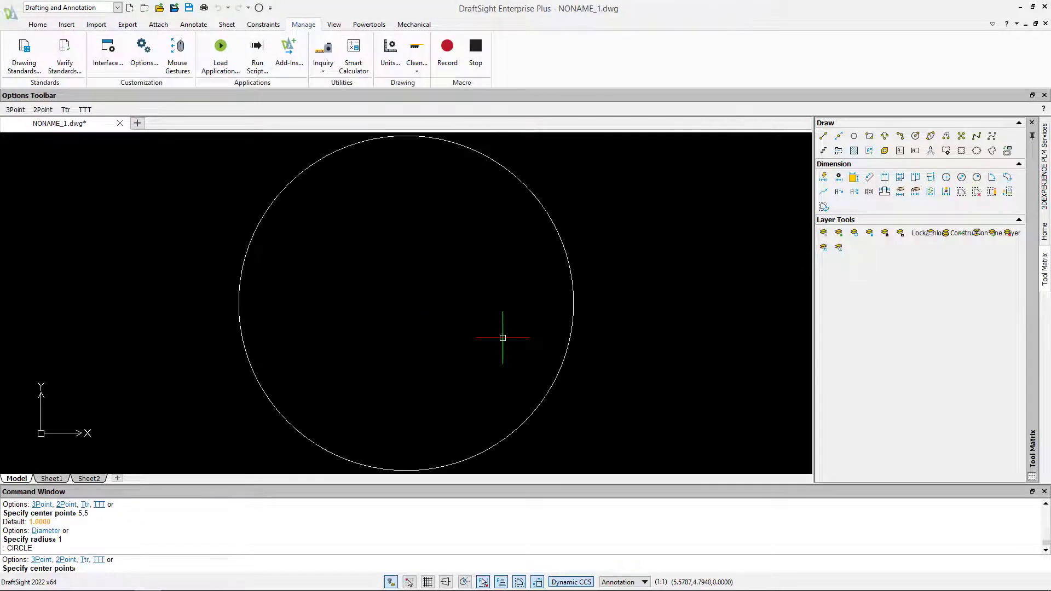
{"action": "scroll", "coordinate": [535, 321], "scroll_direction": "up", "scroll_amount": 3}
{"action": "scroll", "coordinate": [521, 324], "scroll_direction": "down", "scroll_amount": 5}
{"action": "scroll", "coordinate": [521, 324], "scroll_direction": "down", "scroll_amount": 1}
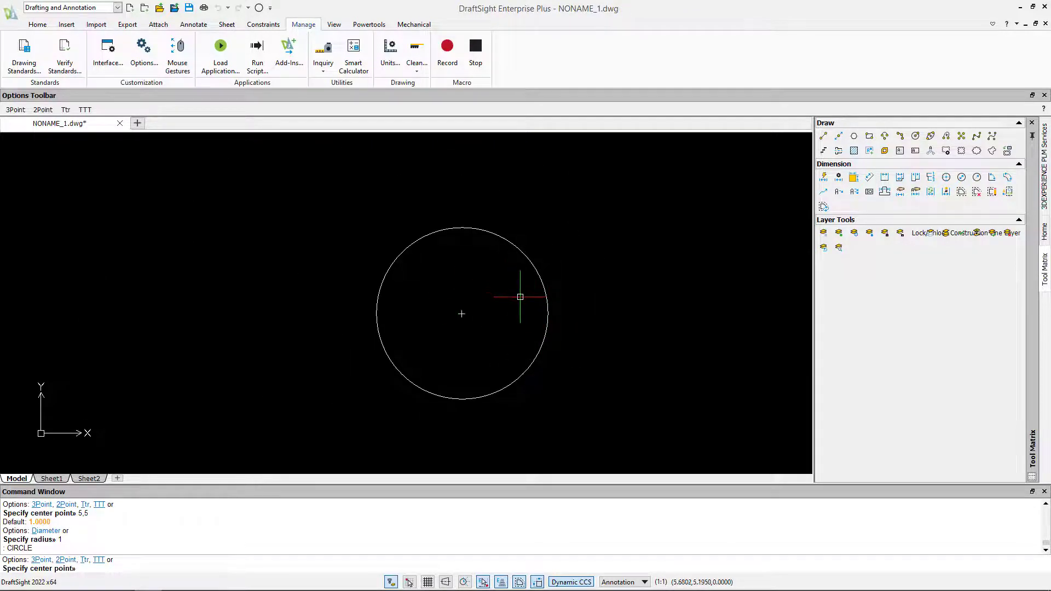
Step: Switch to Notepad++, set the circle's radius in the CIRCLE.SCR script to 1.5, and save the file
{"action": "key", "text": "alt+Tab"}
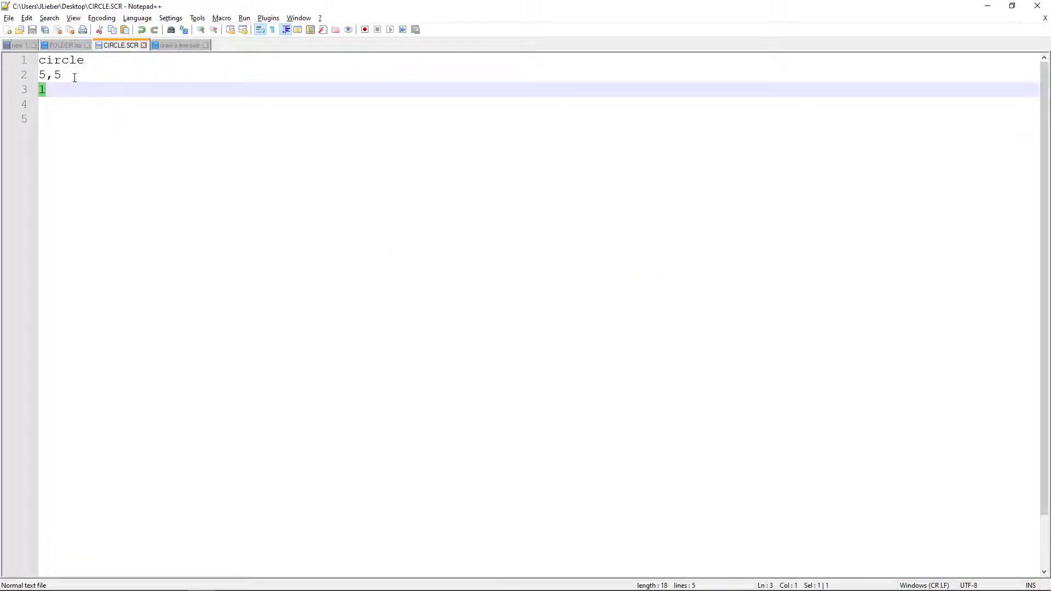
{"action": "double_click", "coordinate": [52, 87]}
{"action": "type", "text": "1.5"}
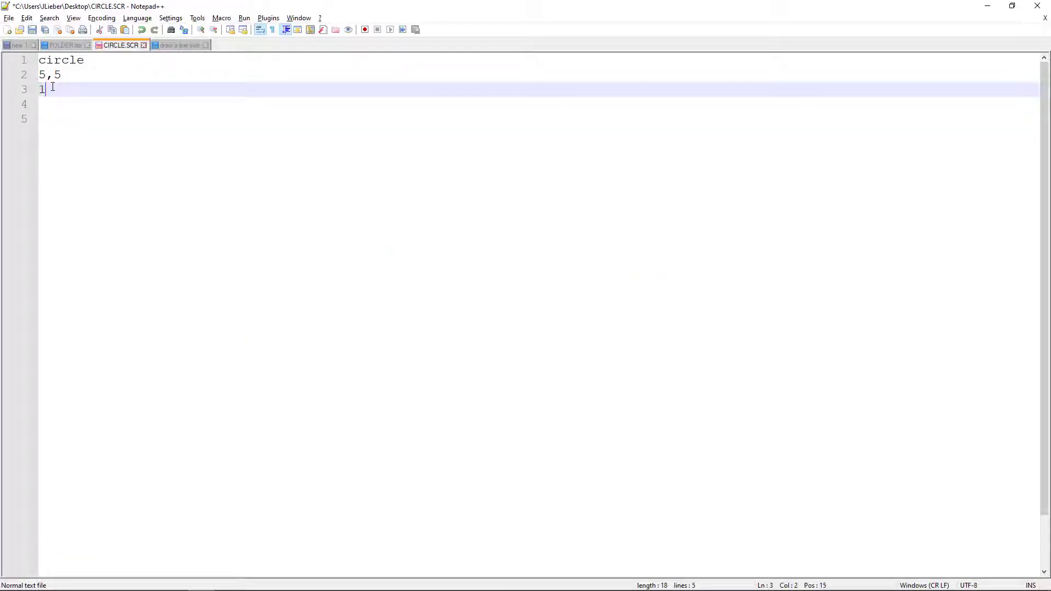
{"action": "key", "text": "Return"}
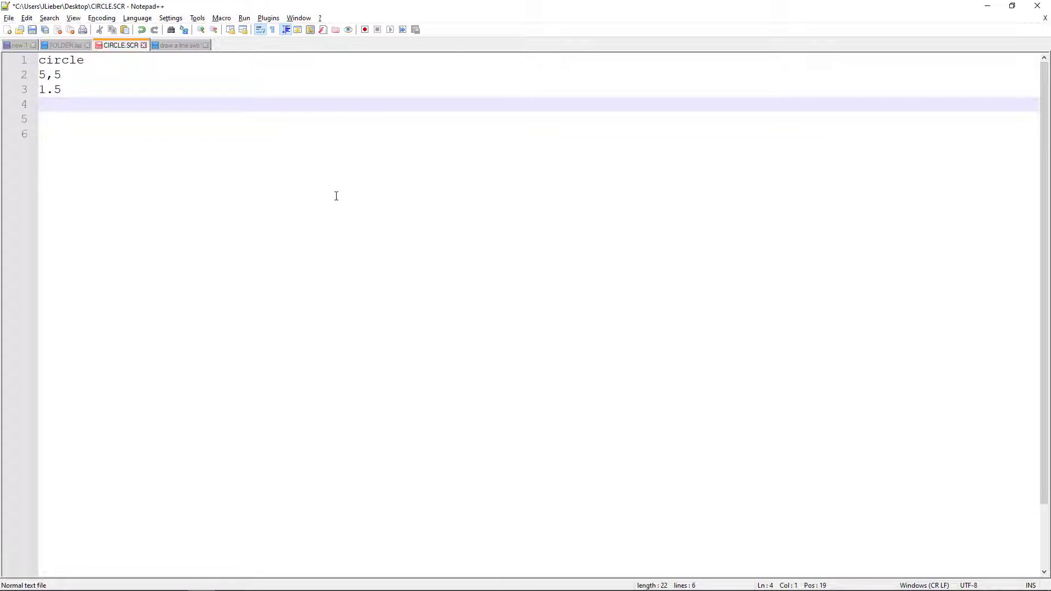
{"action": "key", "text": "ctrl+s"}
Step: Return to DraftSight, cancel the active Circle command, and run the edited CIRCLE.SCR script
{"action": "key", "text": "alt+Tab"}
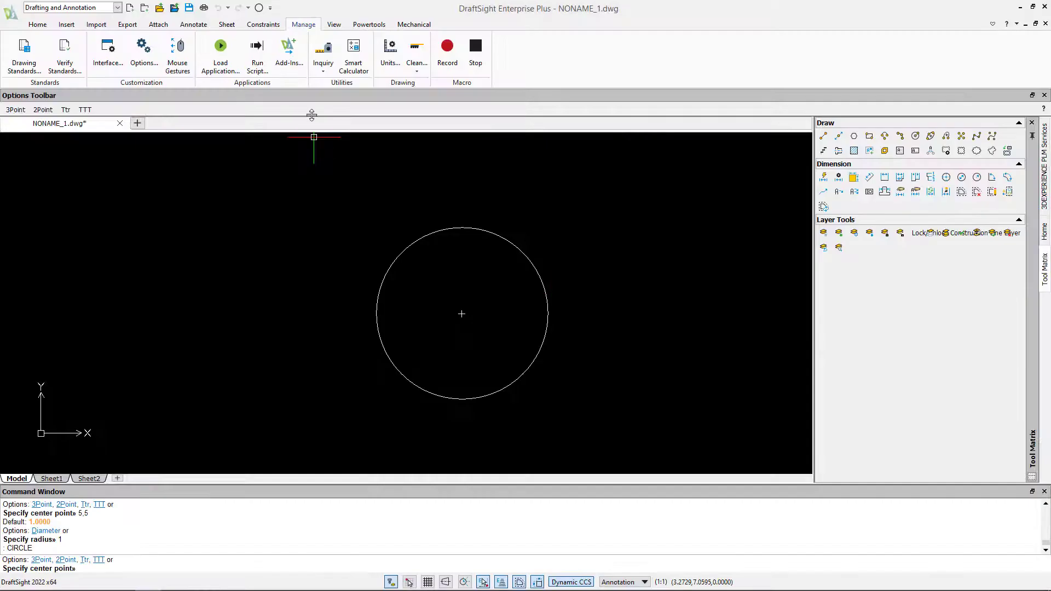
{"action": "left_click", "coordinate": [257, 55]}
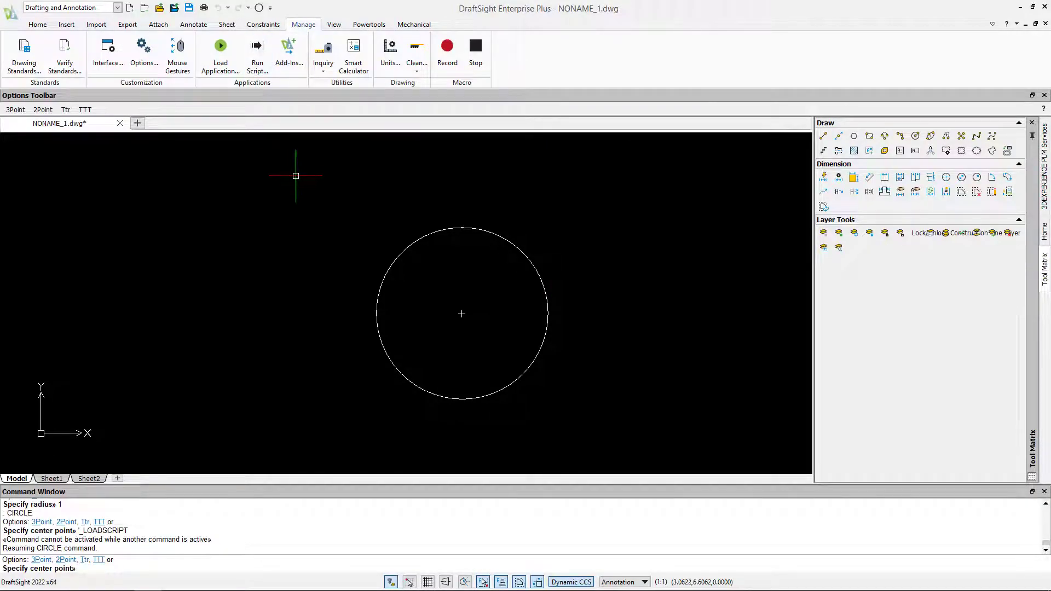
{"action": "key", "text": "Escape"}
{"action": "key", "text": "Escape"}
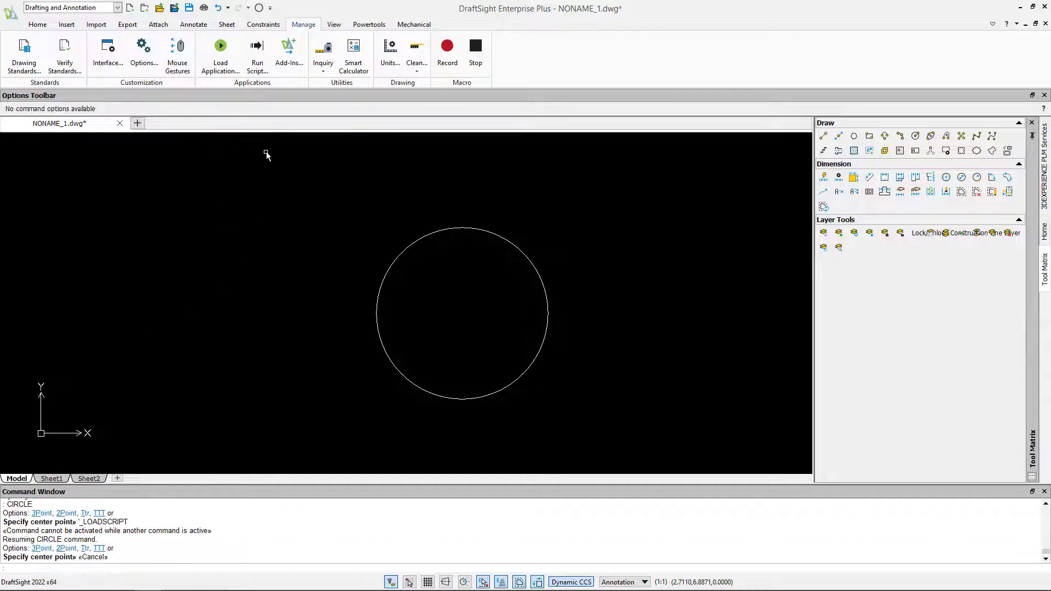
{"action": "left_click", "coordinate": [254, 59]}
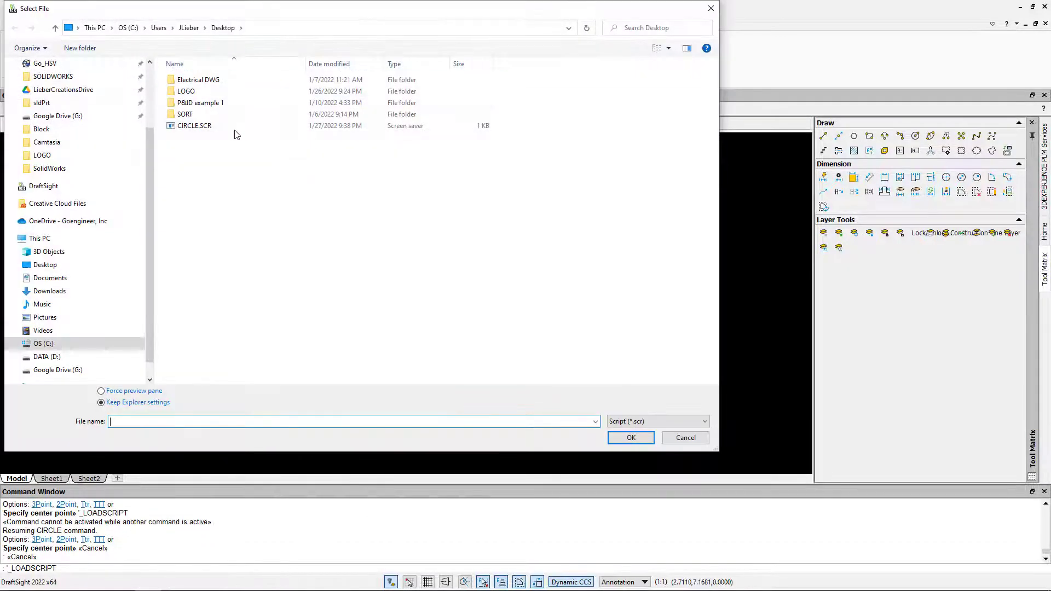
{"action": "double_click", "coordinate": [197, 128]}
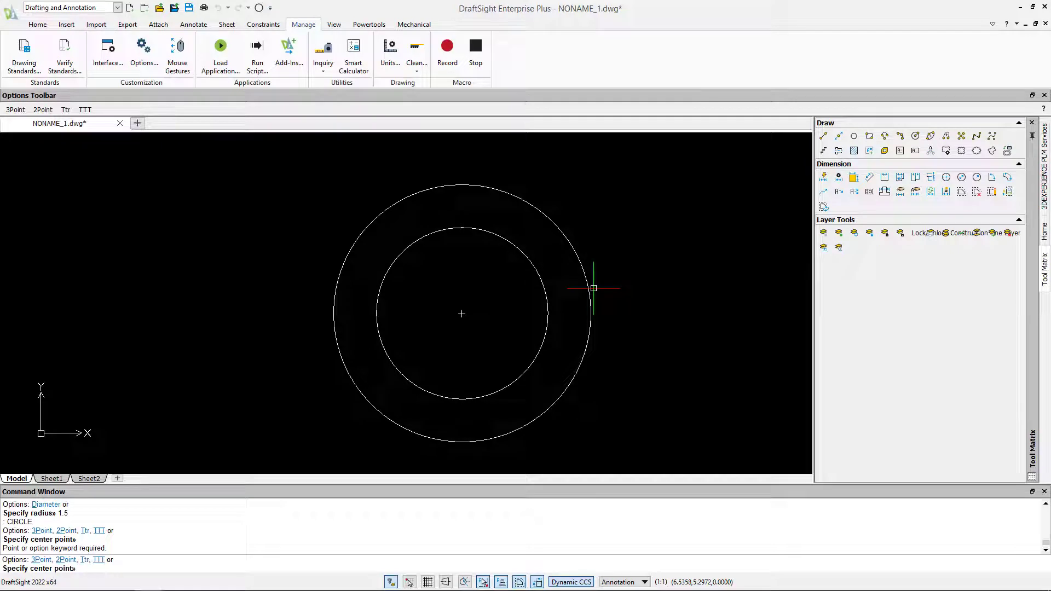
Step: Switch to Notepad++ and review the command, center point and radius lines of the CIRCLE.SCR script
{"action": "key", "text": "alt+Tab"}
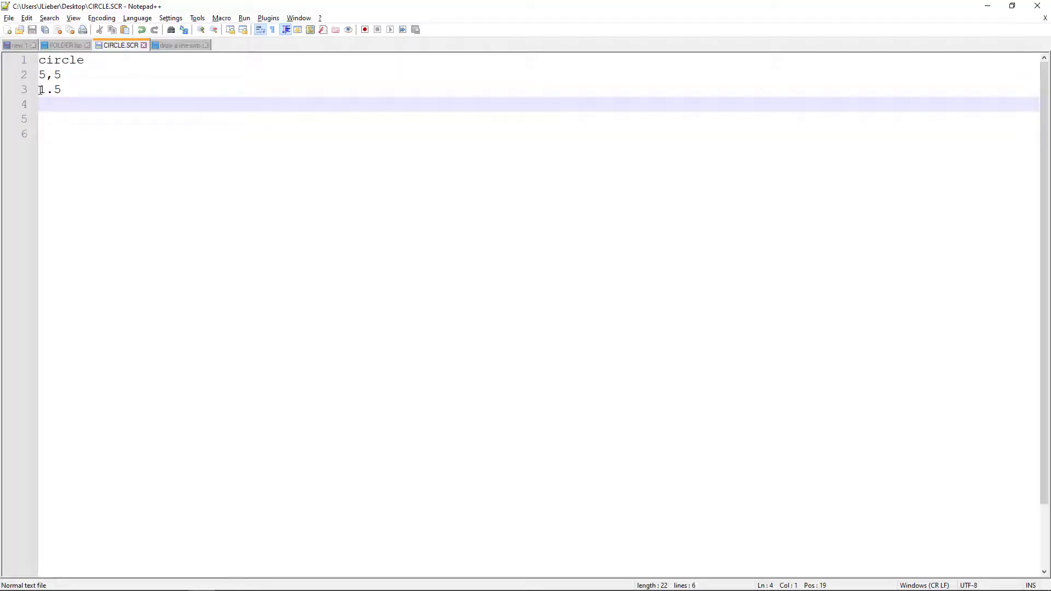
{"action": "left_click_drag", "start_coordinate": [47, 75], "coordinate": [28, 91]}
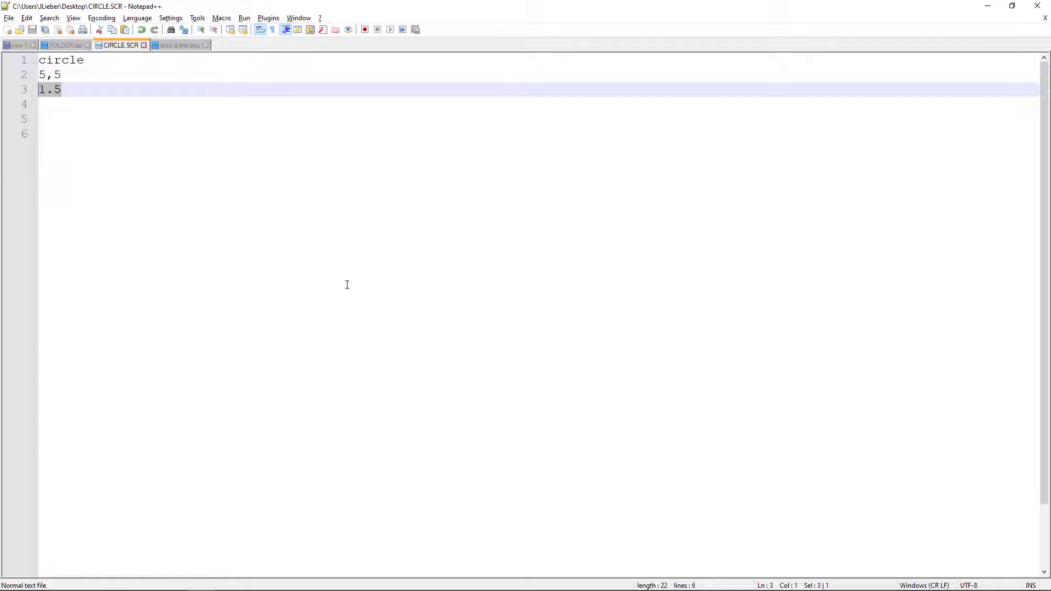
{"action": "left_click", "coordinate": [71, 90]}
{"action": "left_click_drag", "start_coordinate": [65, 92], "coordinate": [25, 63]}
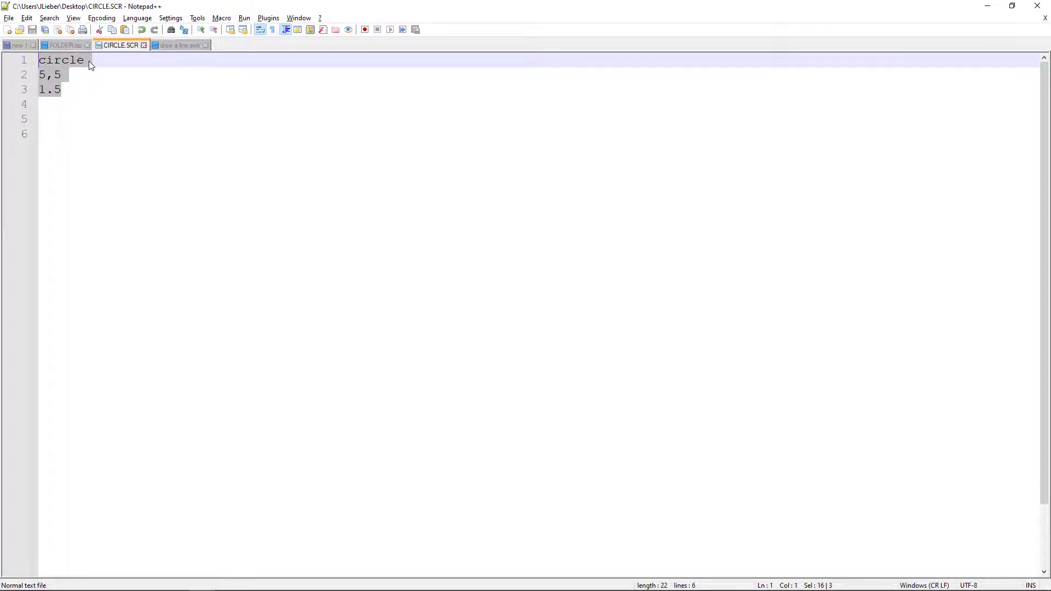
{"action": "key", "text": "alt+Tab"}
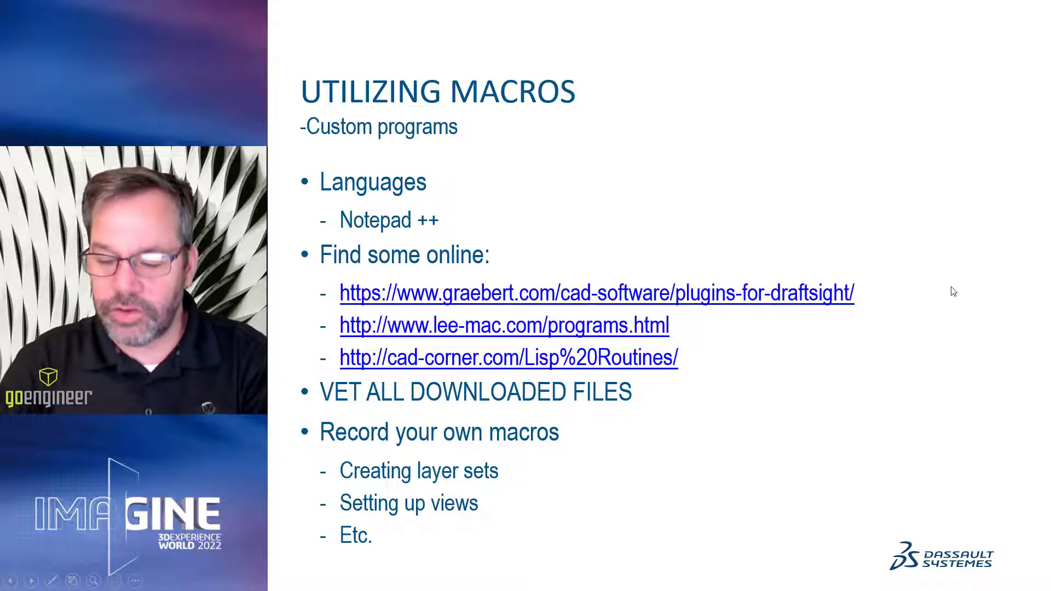
{"action": "key", "text": "Right"}
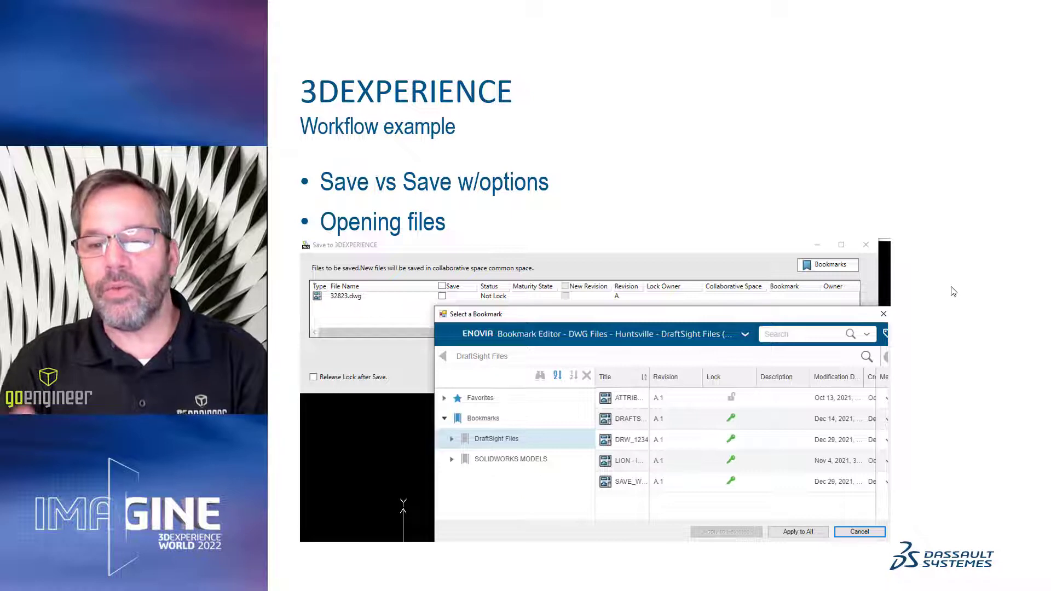
Step: Switch to DraftSight and save the drawing to the Desktop, named with the owner's first name followed by REALLY COOL FILE
{"action": "key", "text": "alt+Tab"}
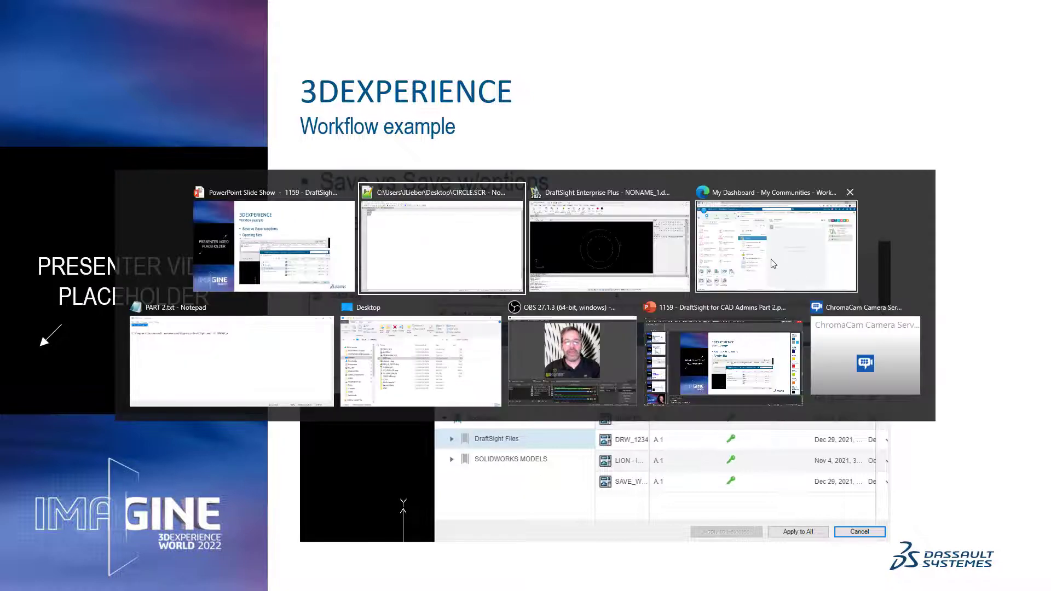
{"action": "left_click", "coordinate": [545, 254]}
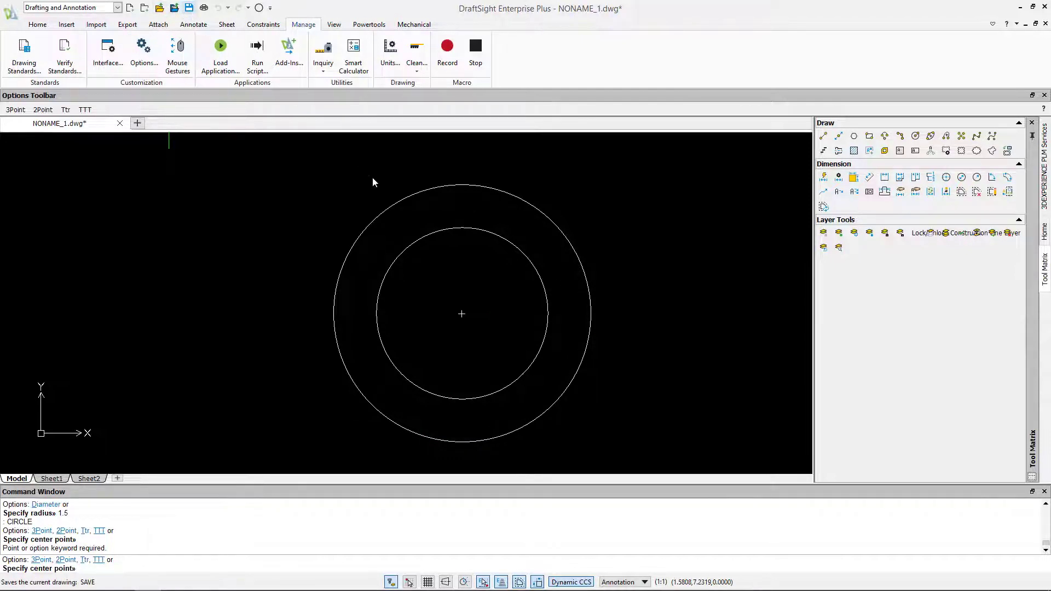
{"action": "key", "text": "ctrl+s"}
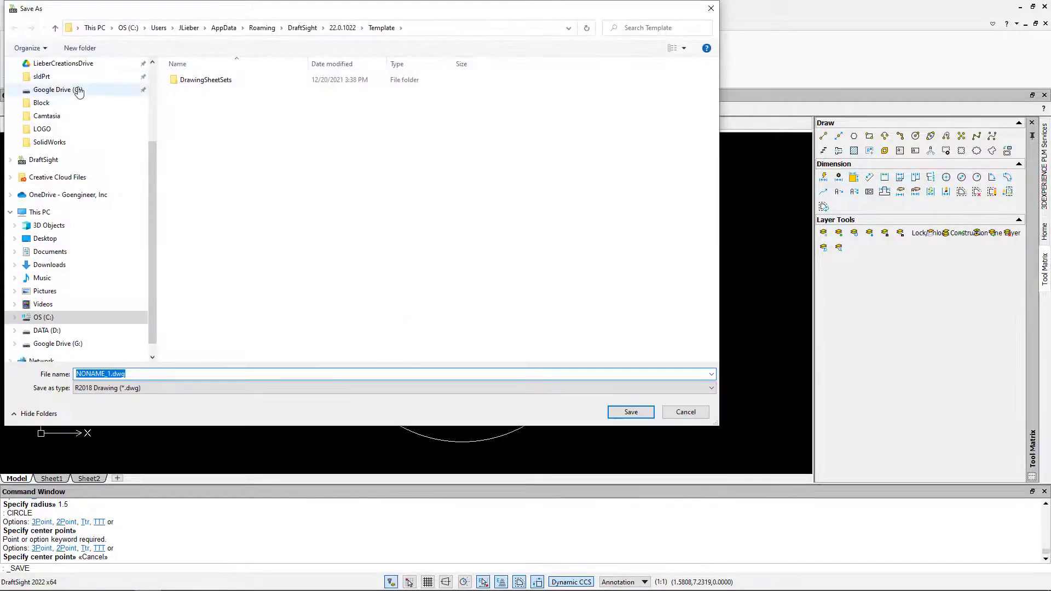
{"action": "left_click", "coordinate": [49, 237]}
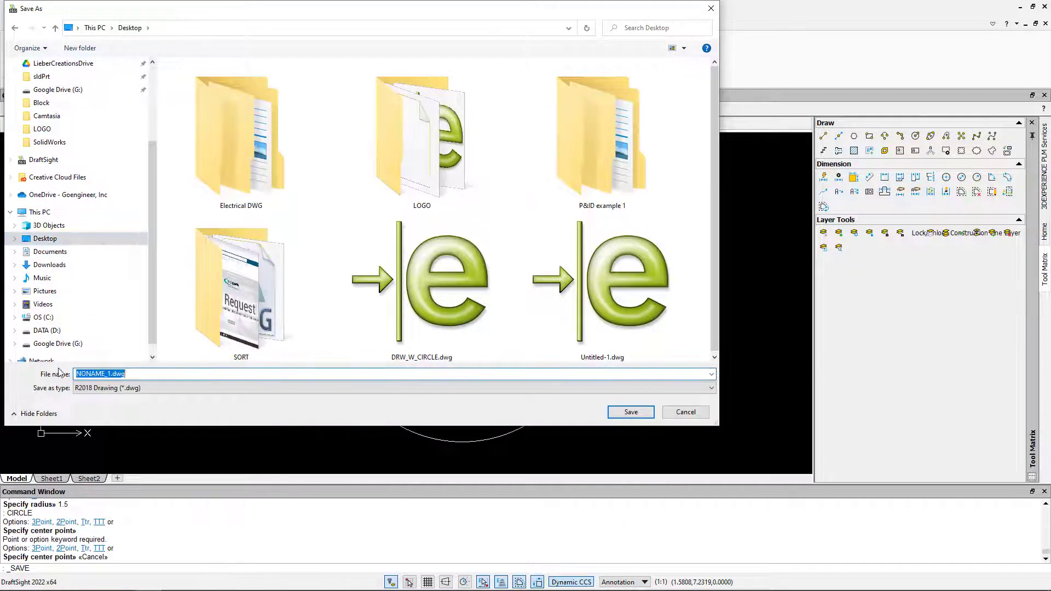
{"action": "type", "text": "JOH"}
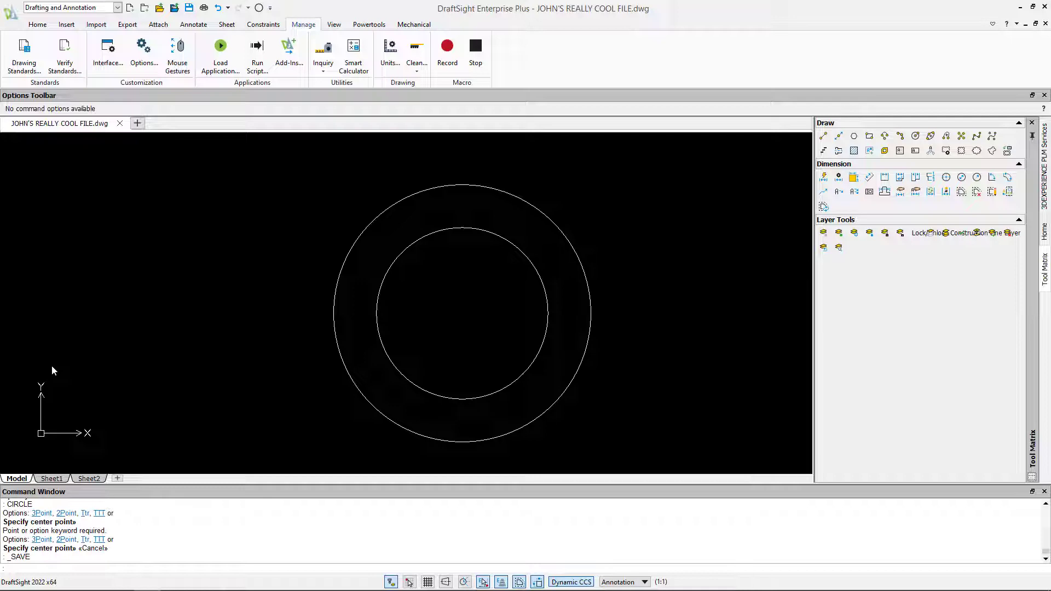
Step: Start Save with Options for the drawing listed in 3DEXPERIENCE PLM Services and mark it for saving
{"action": "left_click", "coordinate": [1044, 175]}
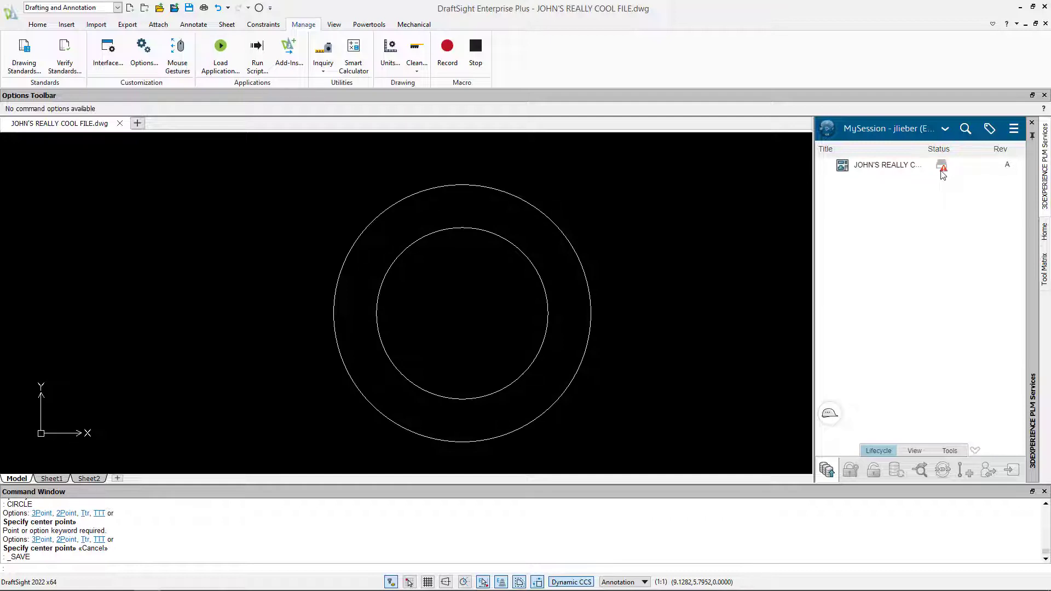
{"action": "right_click", "coordinate": [877, 166]}
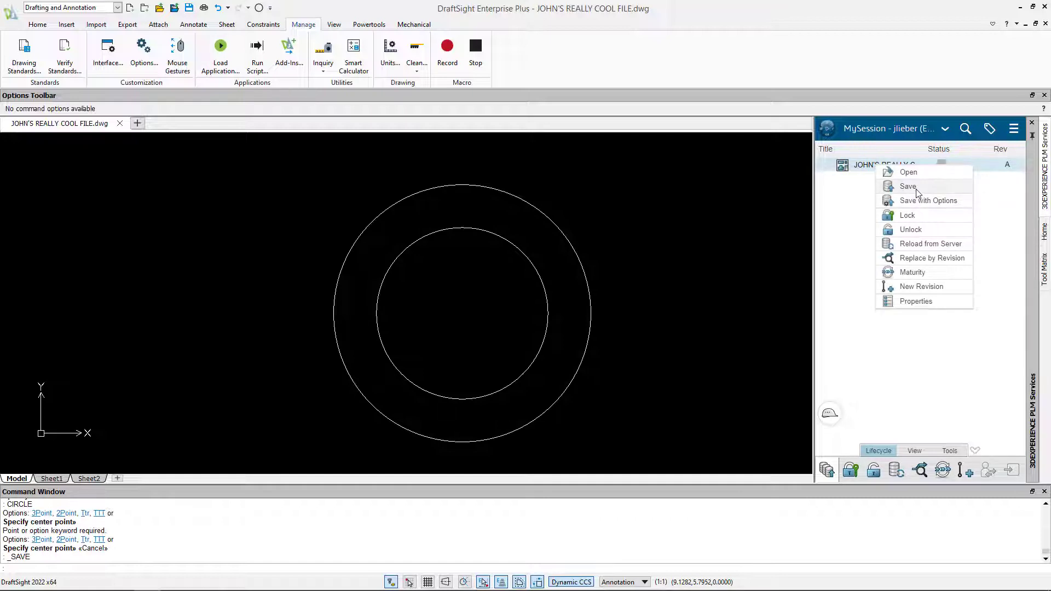
{"action": "left_click", "coordinate": [943, 201]}
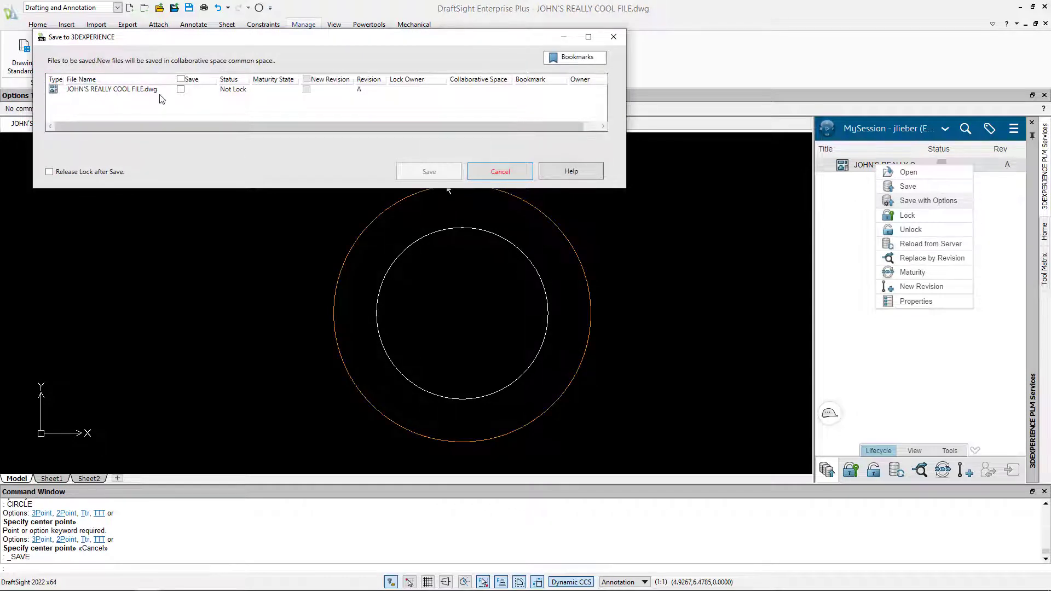
{"action": "left_click", "coordinate": [181, 90]}
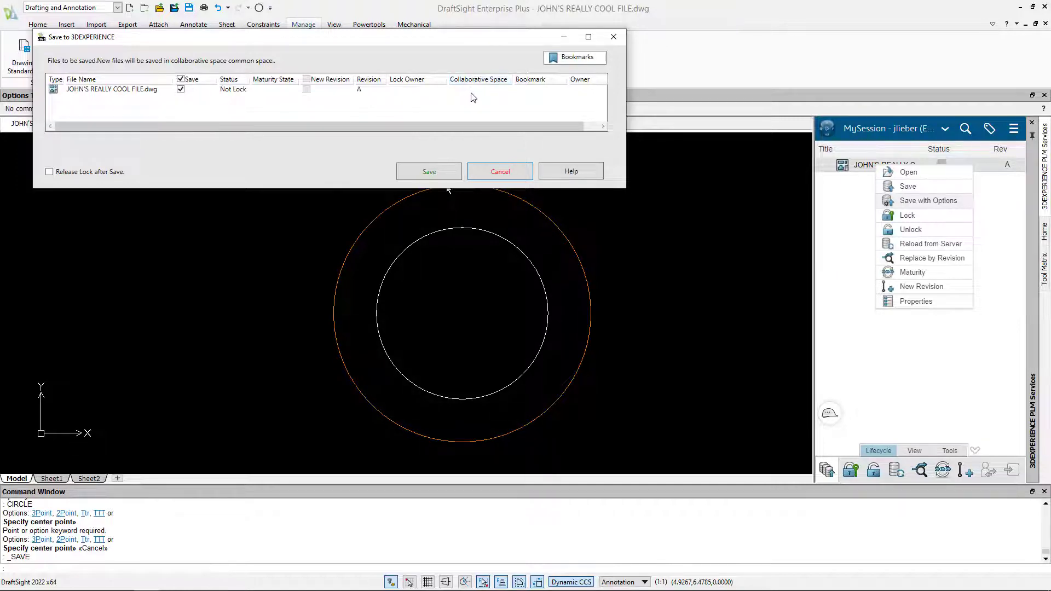
Step: Switch to the browser's 3DDashboard, close the roles and apps pane, and view the DraftSight community
{"action": "mouse_move", "coordinate": [202, 590]}
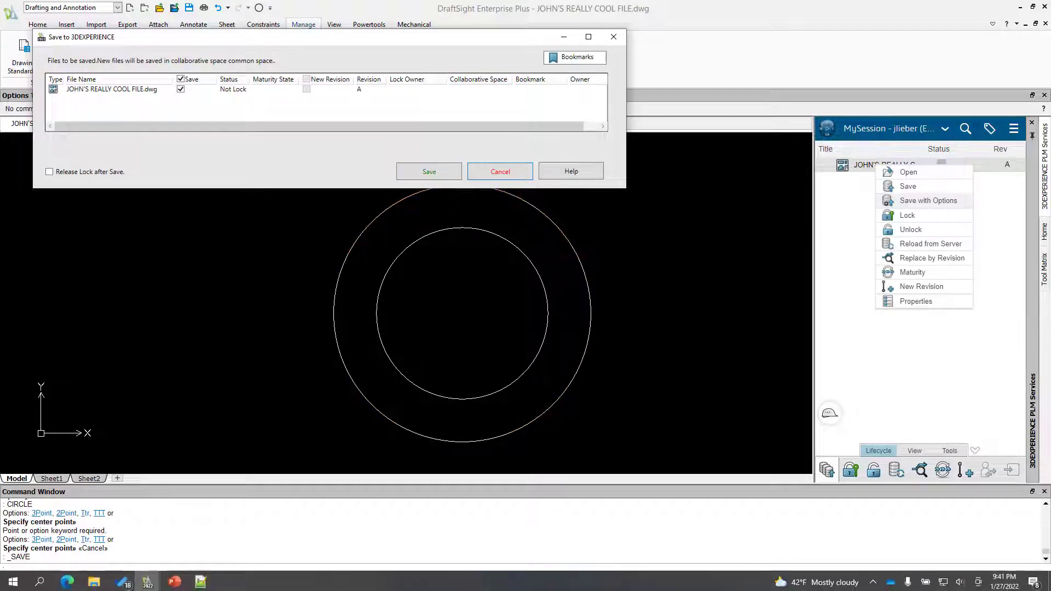
{"action": "left_click", "coordinate": [67, 581]}
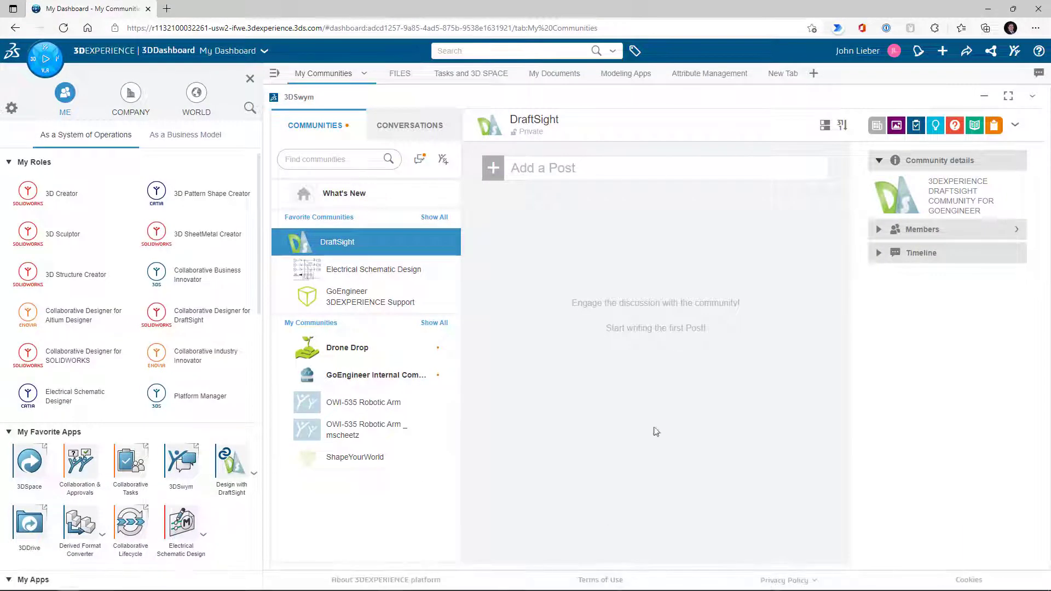
{"action": "left_click", "coordinate": [249, 78]}
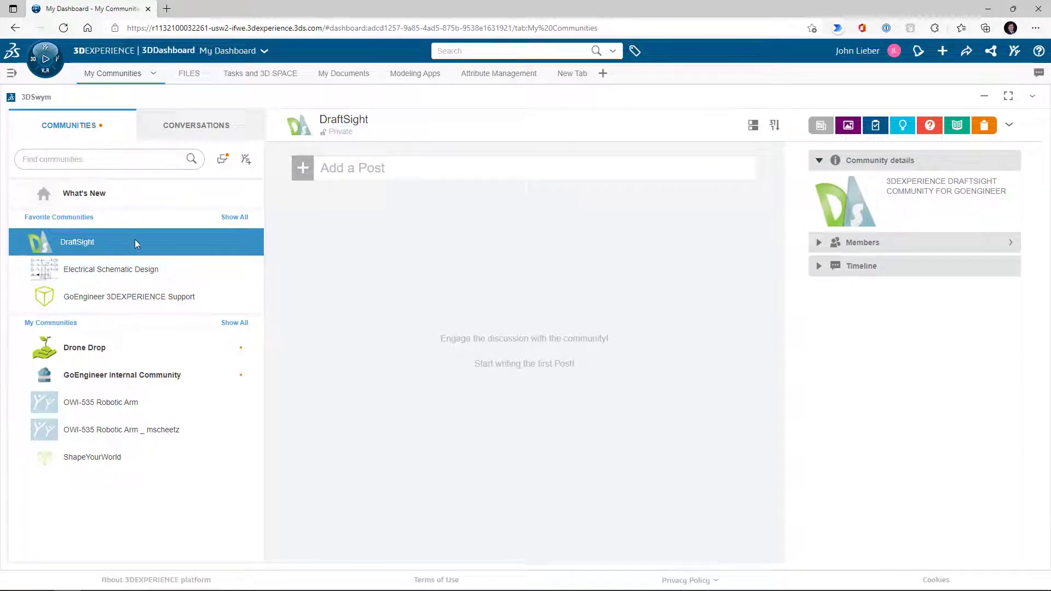
{"action": "mouse_move", "coordinate": [115, 244]}
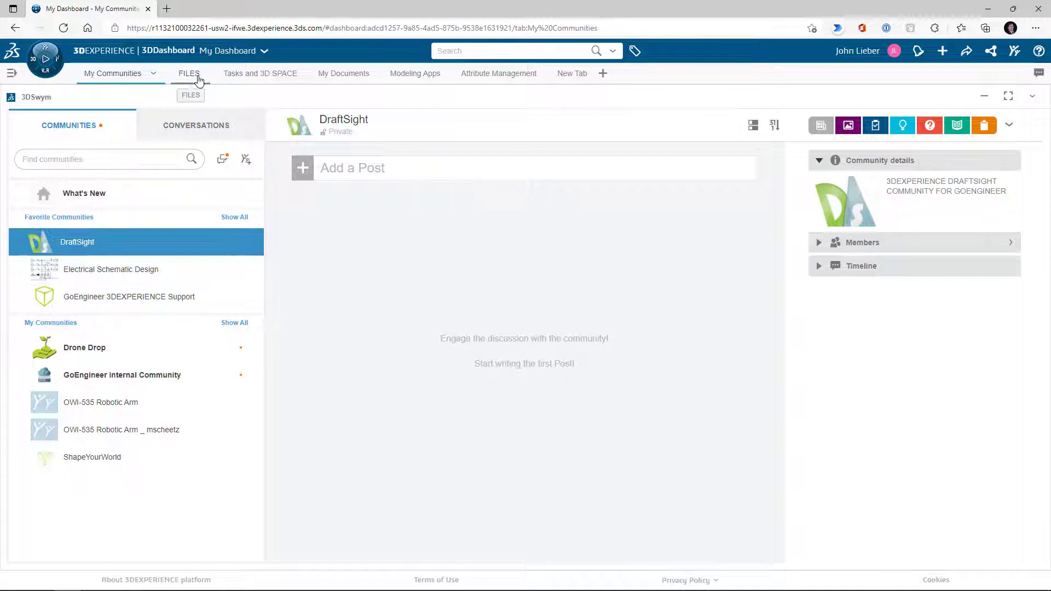
Step: Display the FILES dashboard page, dismiss the Collaboration for Microsoft notification, and look through the All Documents list
{"action": "left_click", "coordinate": [197, 76]}
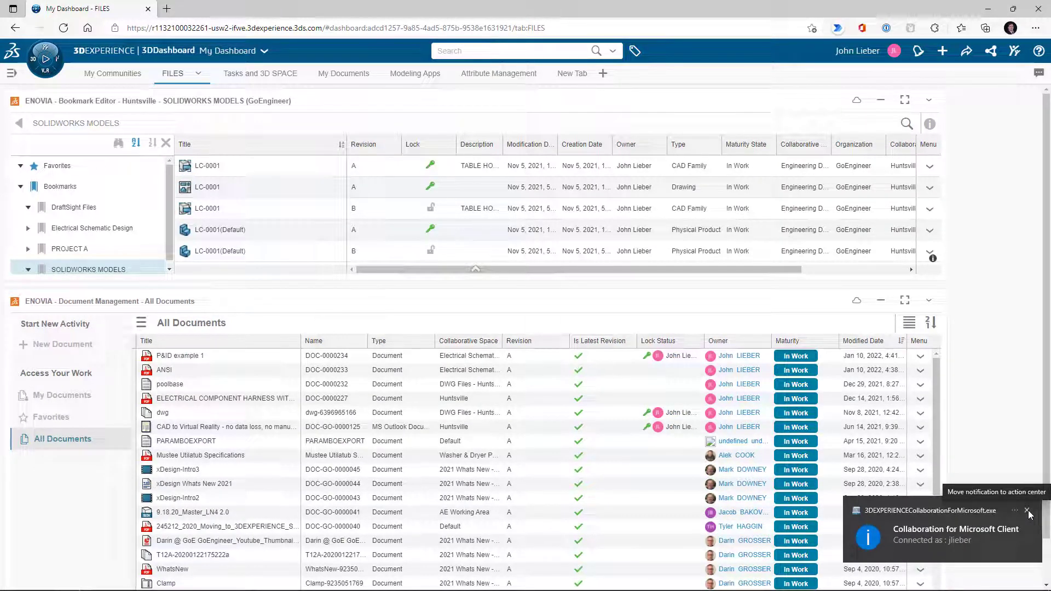
{"action": "left_click", "coordinate": [1027, 511]}
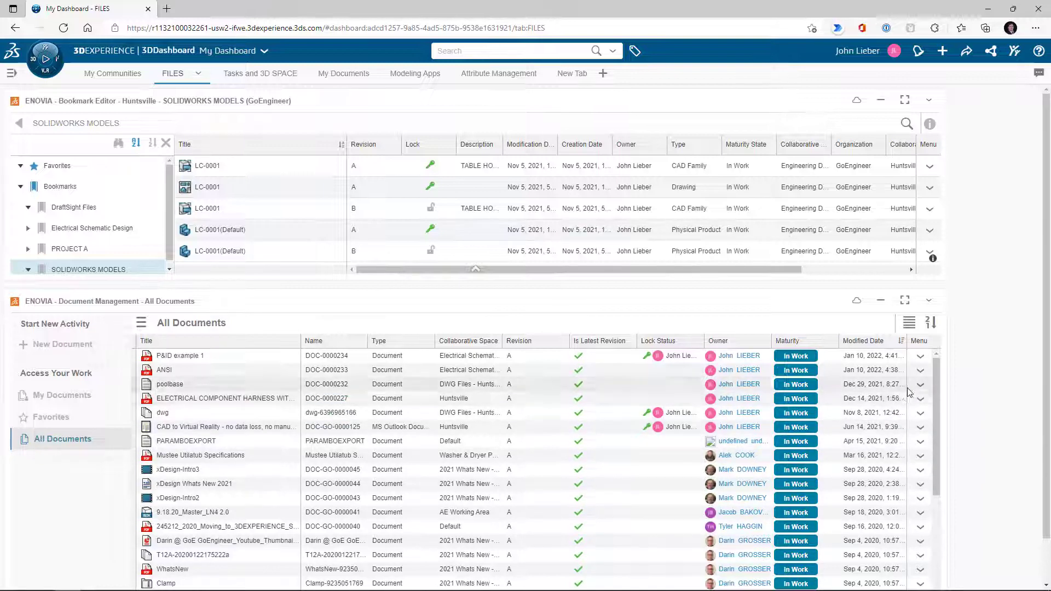
{"action": "mouse_move", "coordinate": [934, 370]}
{"action": "left_mouse_down"}
{"action": "mouse_move", "coordinate": [938, 499]}
{"action": "mouse_move", "coordinate": [947, 359]}
{"action": "left_mouse_up"}
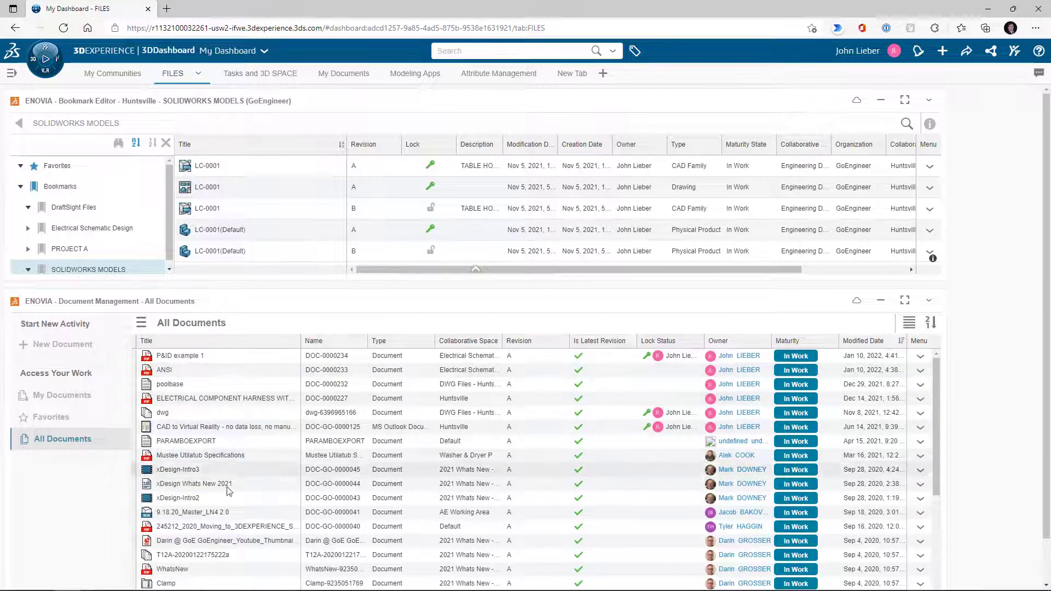
{"action": "scroll", "coordinate": [244, 405], "scroll_direction": "down", "scroll_amount": 5}
{"action": "scroll", "coordinate": [243, 416], "scroll_direction": "up", "scroll_amount": 5}
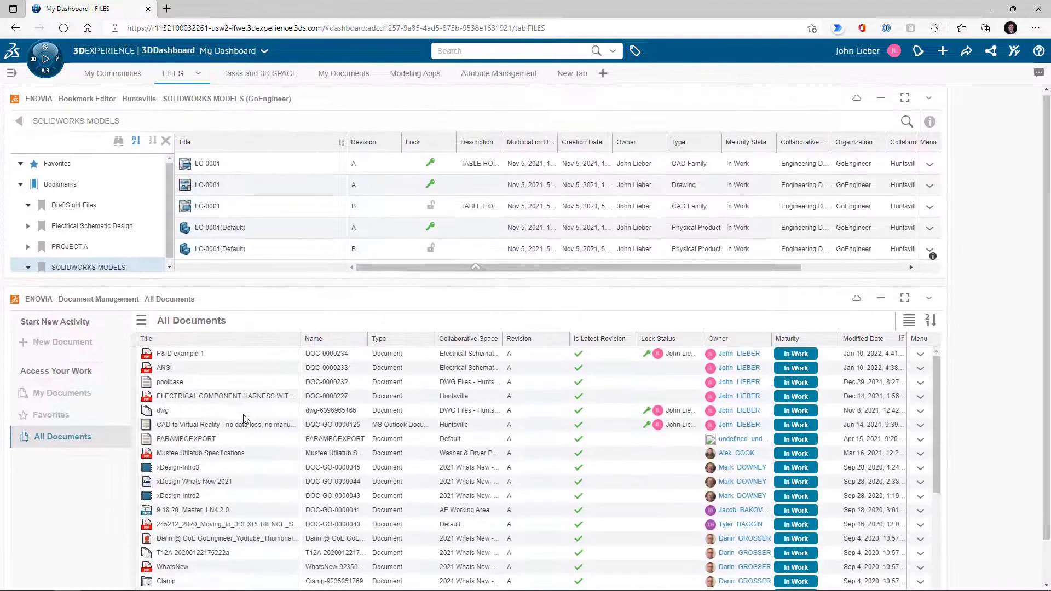
{"action": "left_click", "coordinate": [482, 51]}
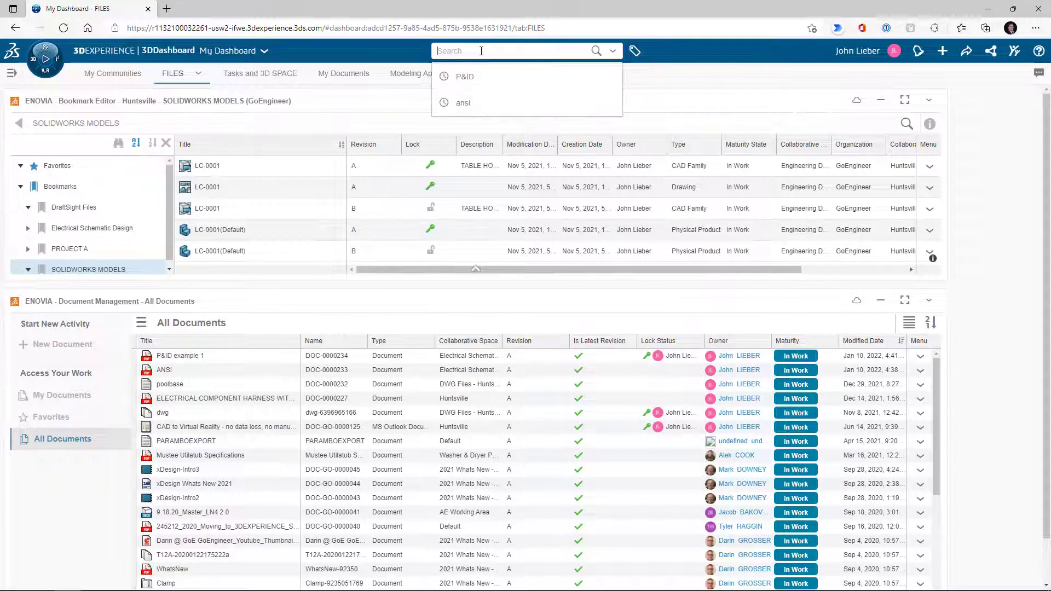
{"action": "type", "text": "JOHN'S REA"}
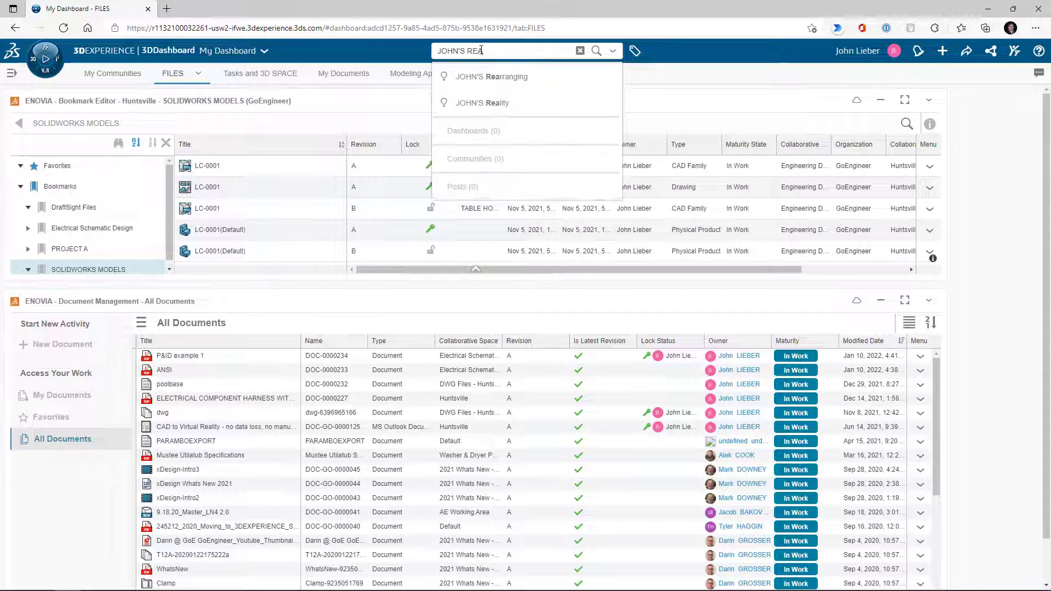
{"action": "key", "text": "BackSpace"}
{"action": "key", "text": "BackSpace"}
{"action": "key", "text": "BackSpace"}
{"action": "key", "text": "BackSpace"}
{"action": "key", "text": "BackSpace"}
{"action": "key", "text": "BackSpace"}
{"action": "key", "text": "BackSpace"}
{"action": "key", "text": "BackSpace"}
{"action": "key", "text": "BackSpace"}
{"action": "key", "text": "BackSpace"}
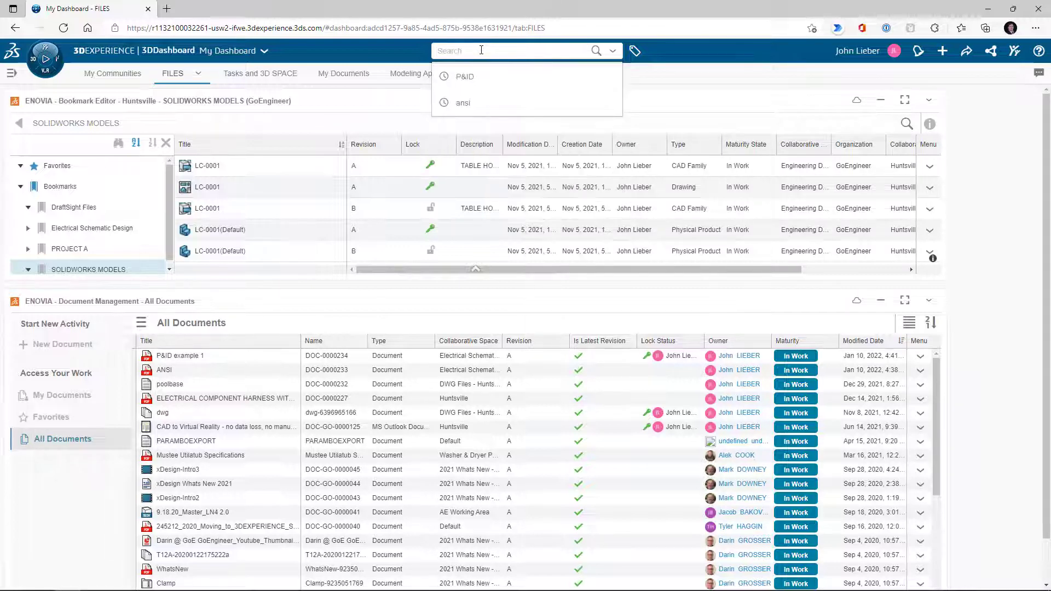
{"action": "left_click", "coordinate": [368, 116]}
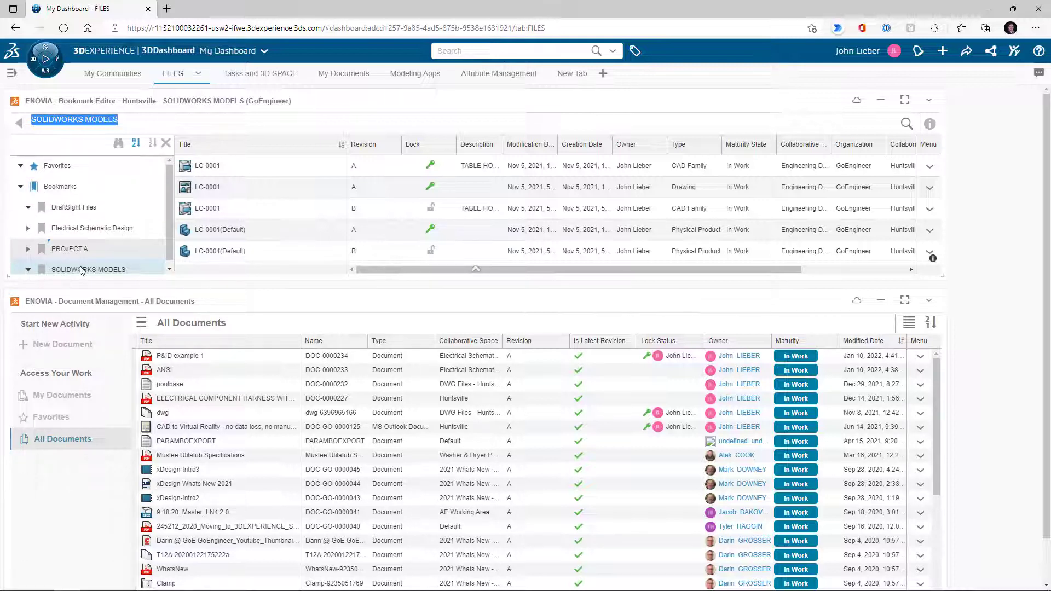
Step: Display the DraftSight Files bookmark in the Bookmark Editor and look through its drawings
{"action": "left_click", "coordinate": [65, 208]}
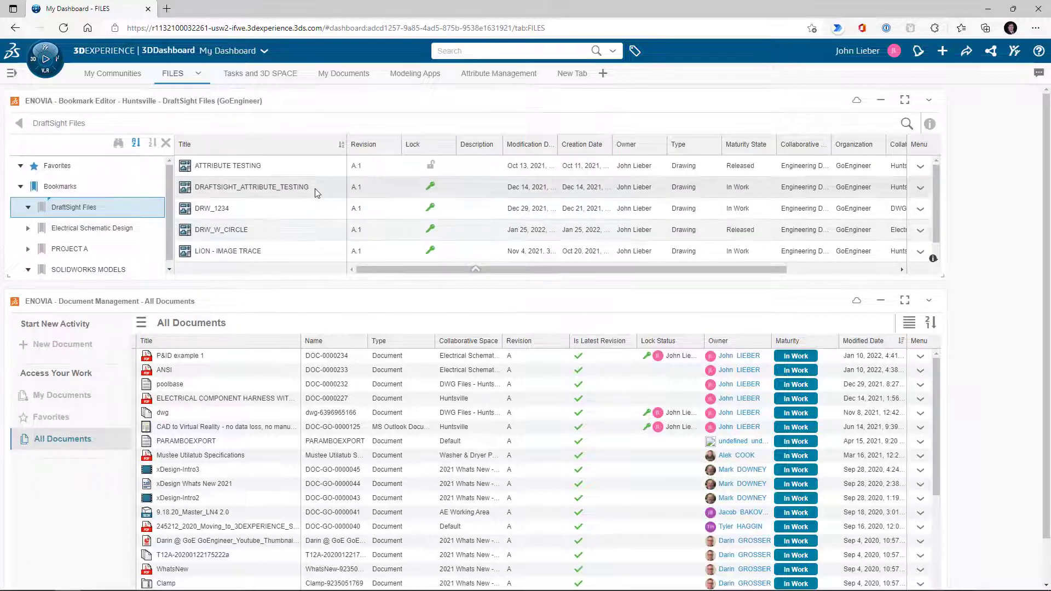
{"action": "scroll", "coordinate": [317, 198], "scroll_direction": "down", "scroll_amount": 1}
{"action": "scroll", "coordinate": [317, 197], "scroll_direction": "up", "scroll_amount": 2}
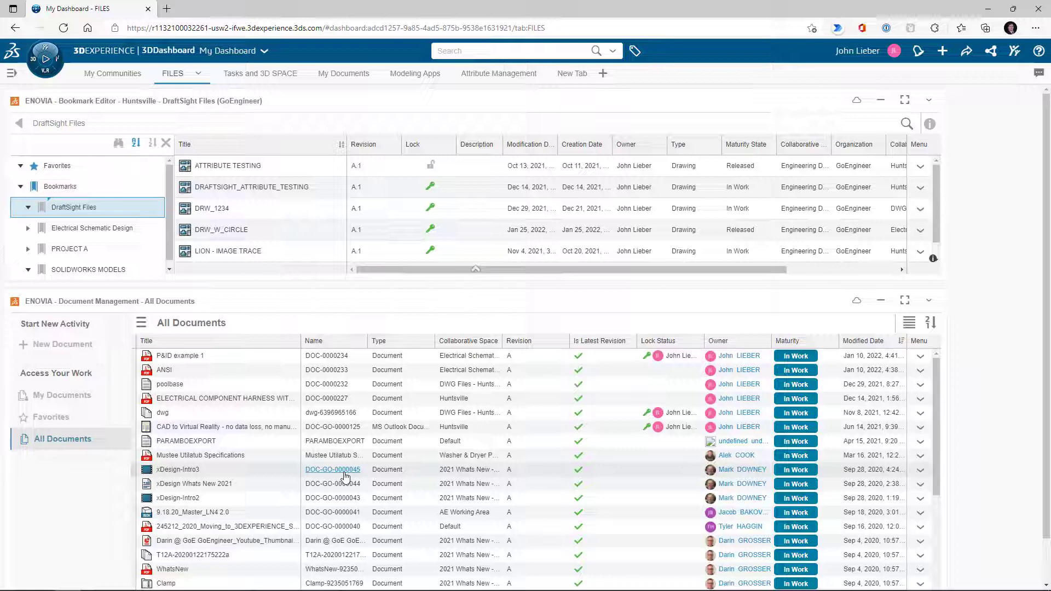
Step: Switch back to the Save to 3DEXPERIENCE dialog, apply the DraftSight Files bookmark to all files, and save the drawing
{"action": "mouse_move", "coordinate": [254, 580]}
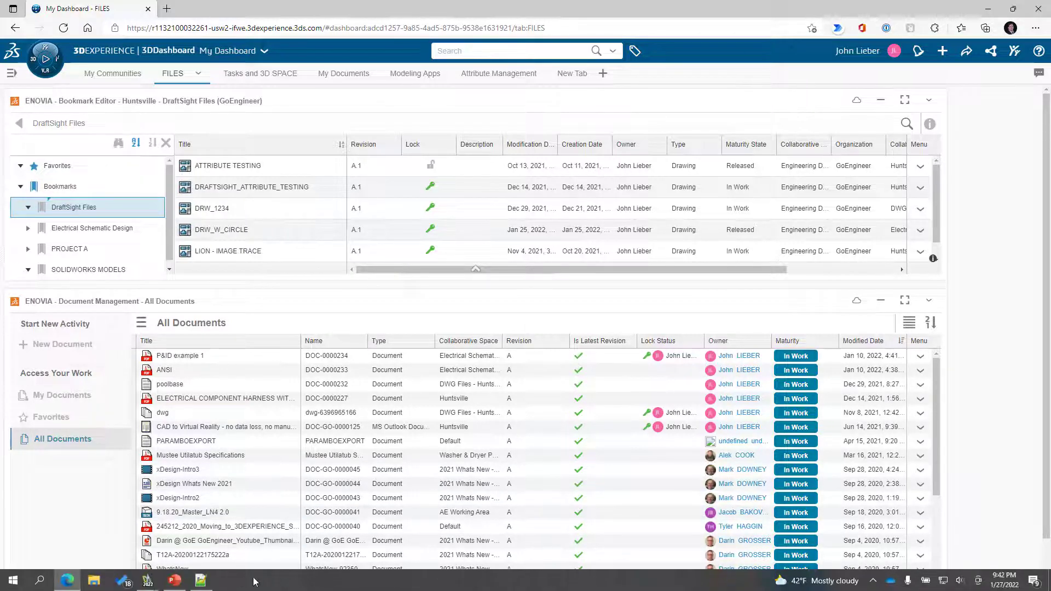
{"action": "mouse_move", "coordinate": [148, 581]}
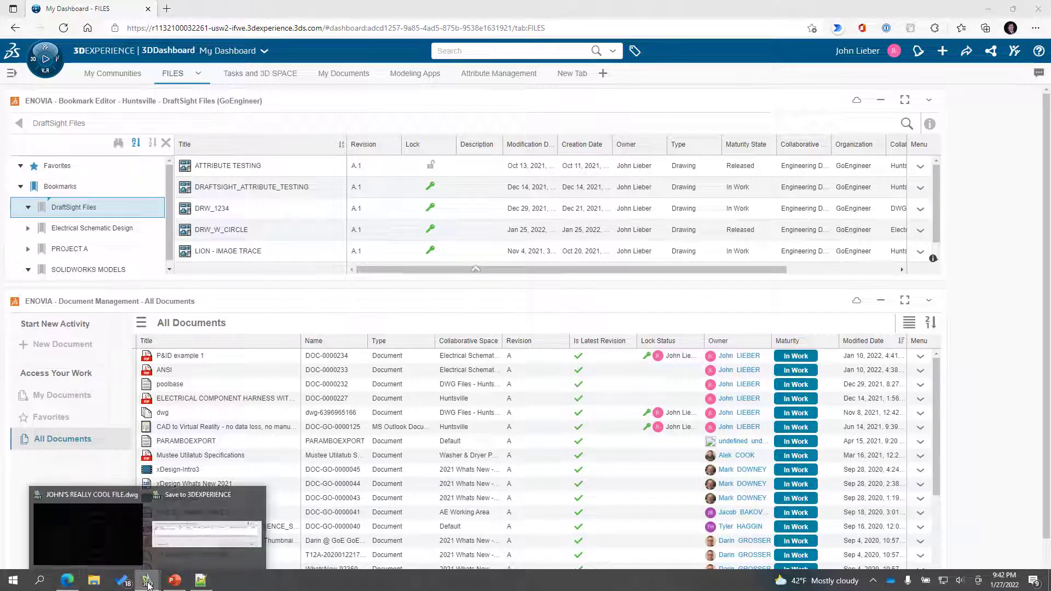
{"action": "left_click", "coordinate": [213, 545]}
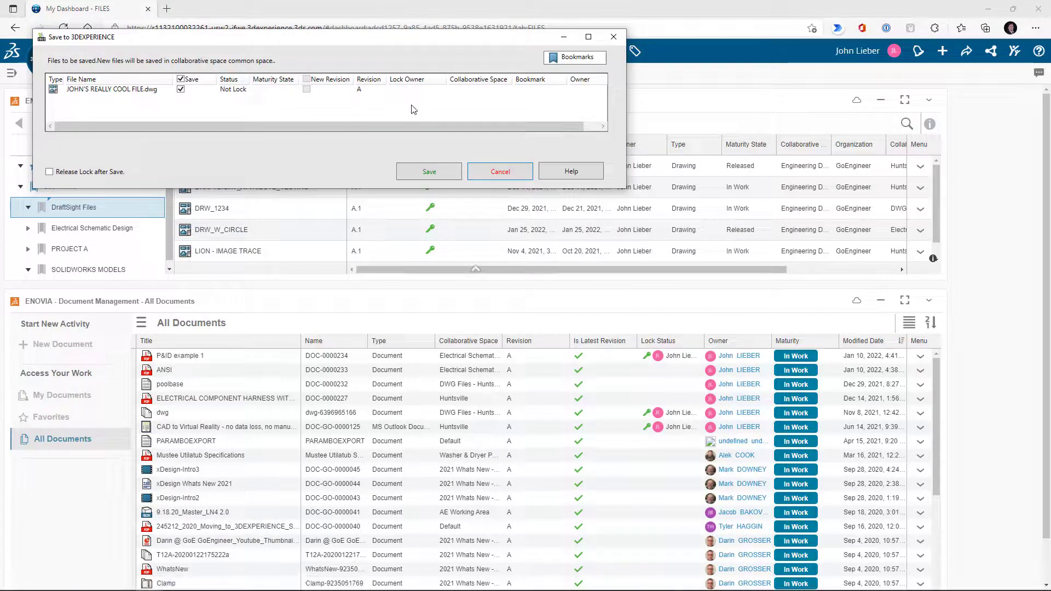
{"action": "left_click", "coordinate": [587, 59]}
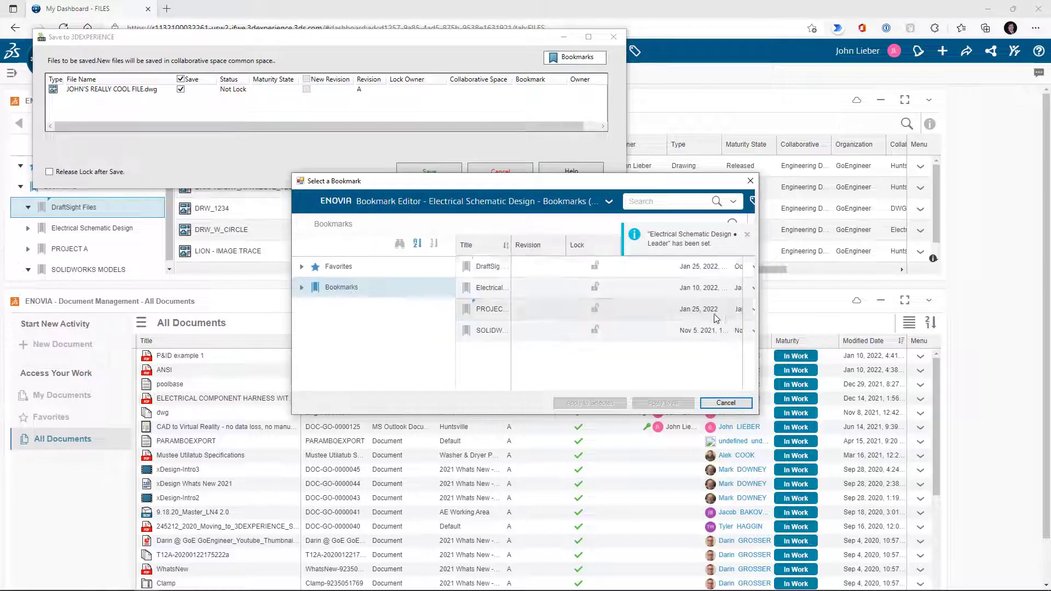
{"action": "left_click", "coordinate": [747, 234]}
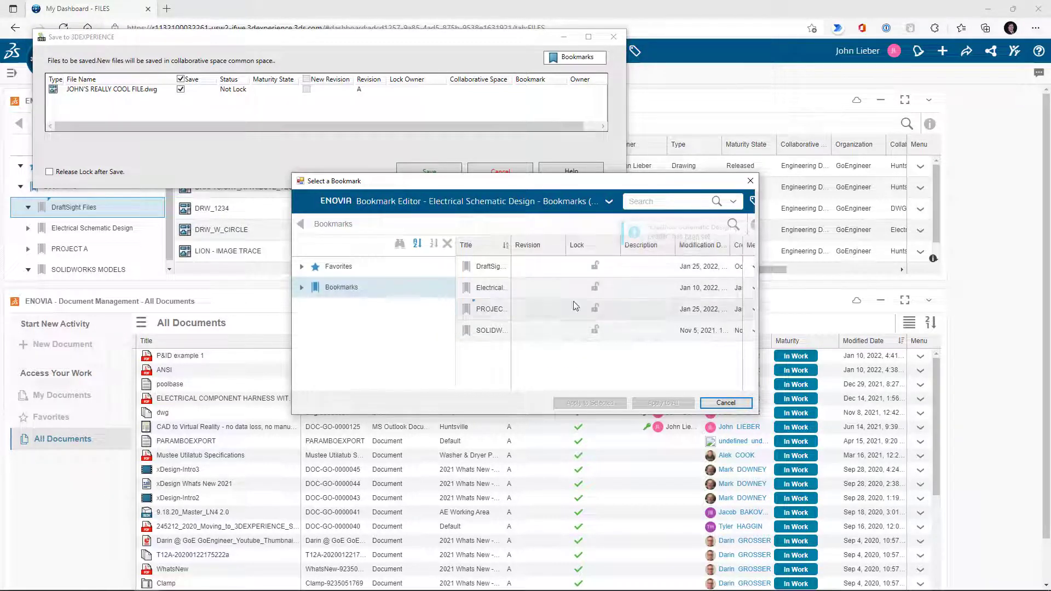
{"action": "double_click", "coordinate": [486, 269]}
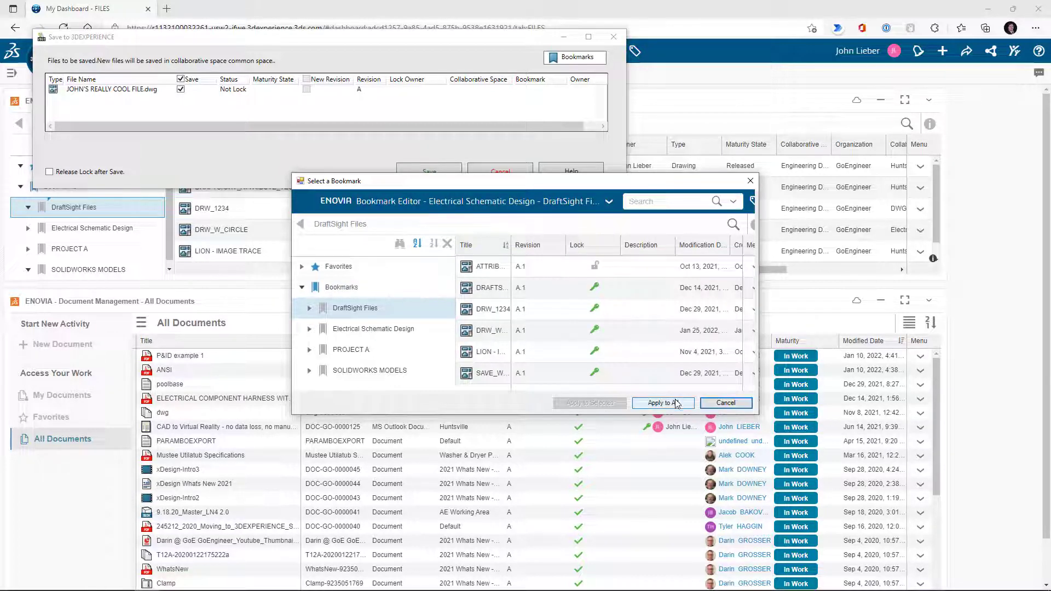
{"action": "left_click", "coordinate": [675, 403]}
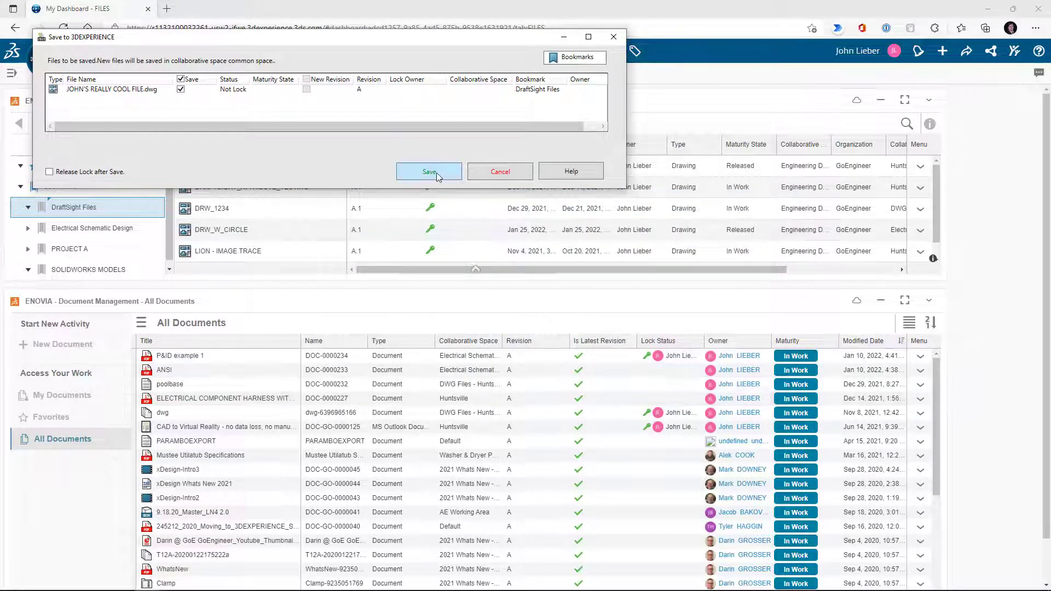
{"action": "left_click", "coordinate": [437, 171]}
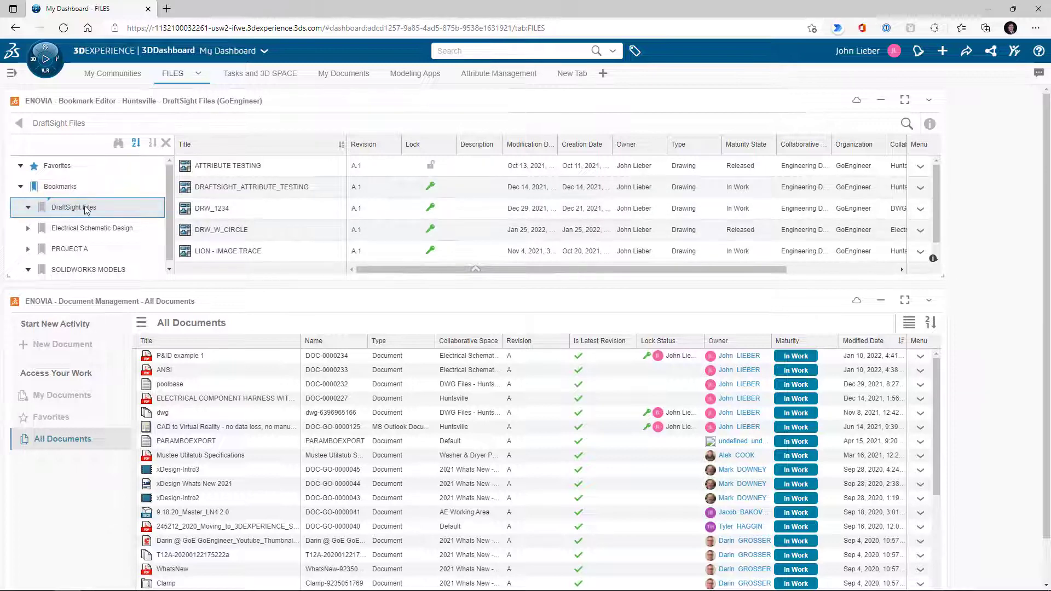
Step: Reload the DraftSight Files bookmark's contents in the dashboard and check its list for the newly saved drawing
{"action": "double_click", "coordinate": [66, 209]}
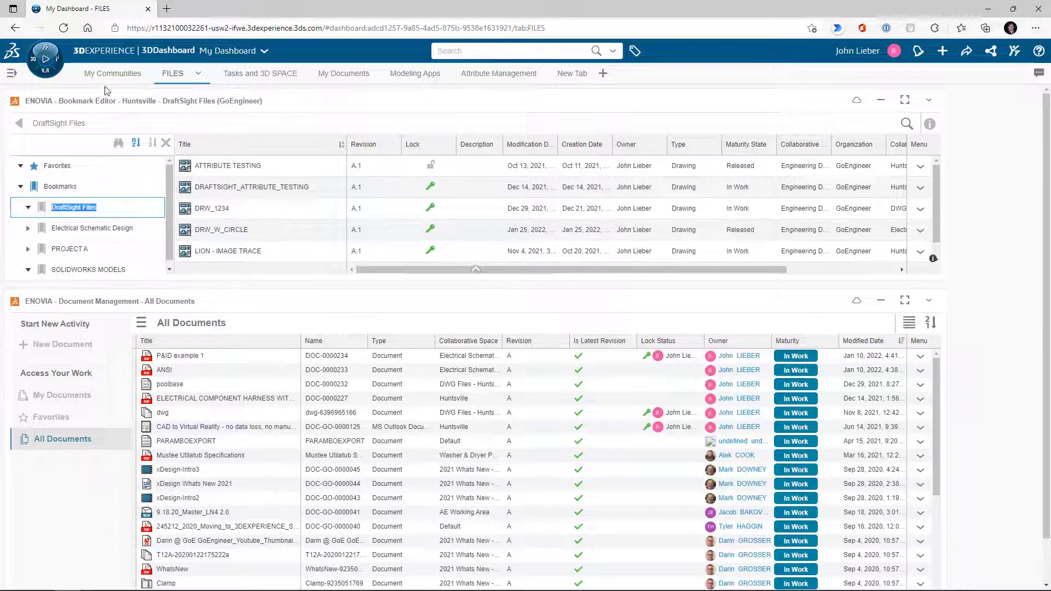
{"action": "left_click", "coordinate": [79, 227]}
{"action": "left_click", "coordinate": [75, 211]}
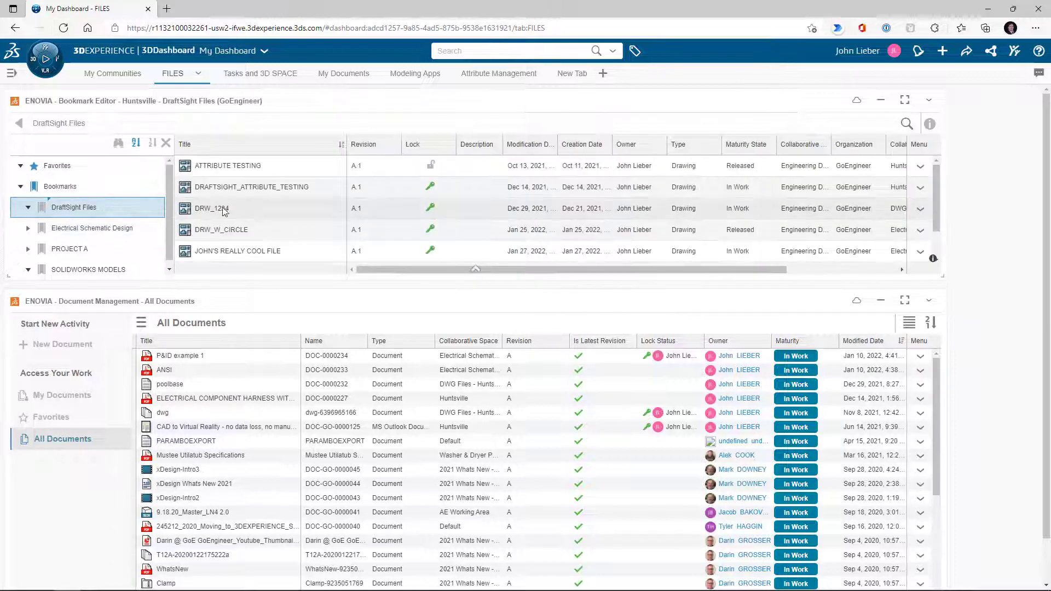
{"action": "scroll", "coordinate": [227, 211], "scroll_direction": "down", "scroll_amount": 3}
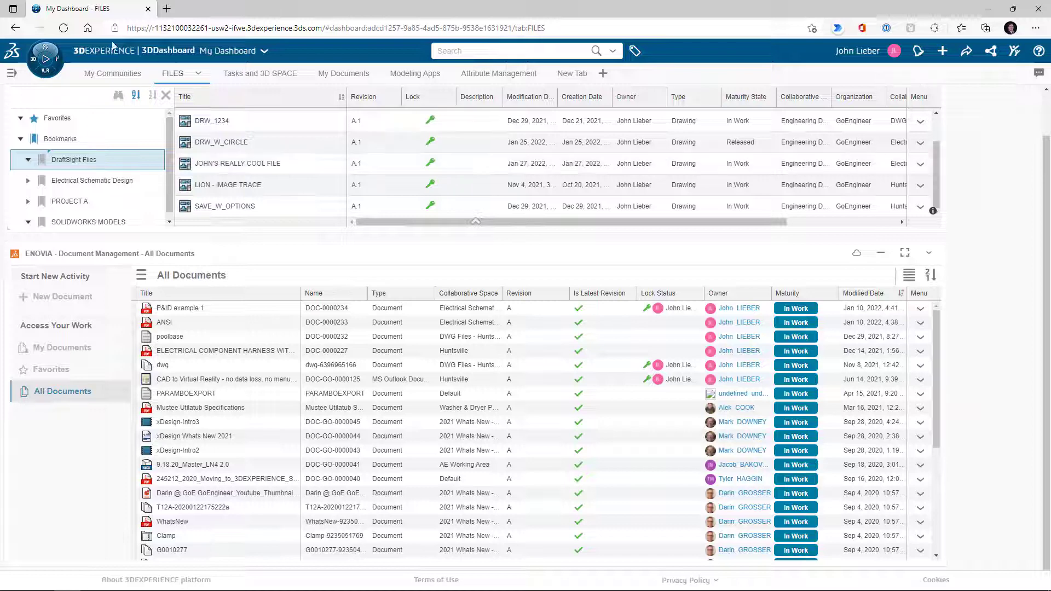
Step: Display the My Communities dashboard page and look at the DraftSight community's new post form, leaving it without publishing anything
{"action": "left_click", "coordinate": [113, 74]}
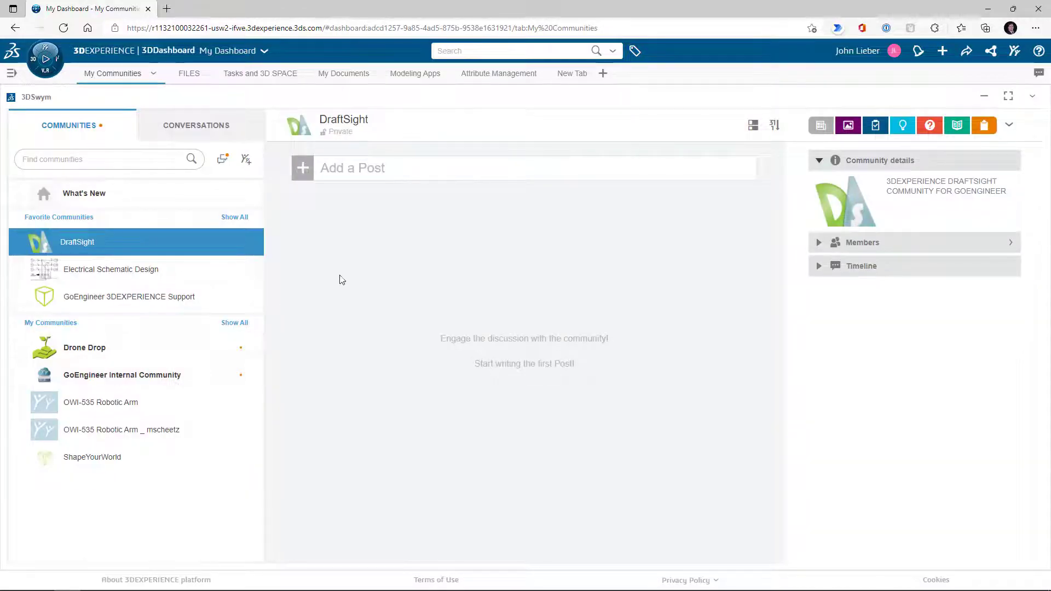
{"action": "left_click", "coordinate": [357, 171]}
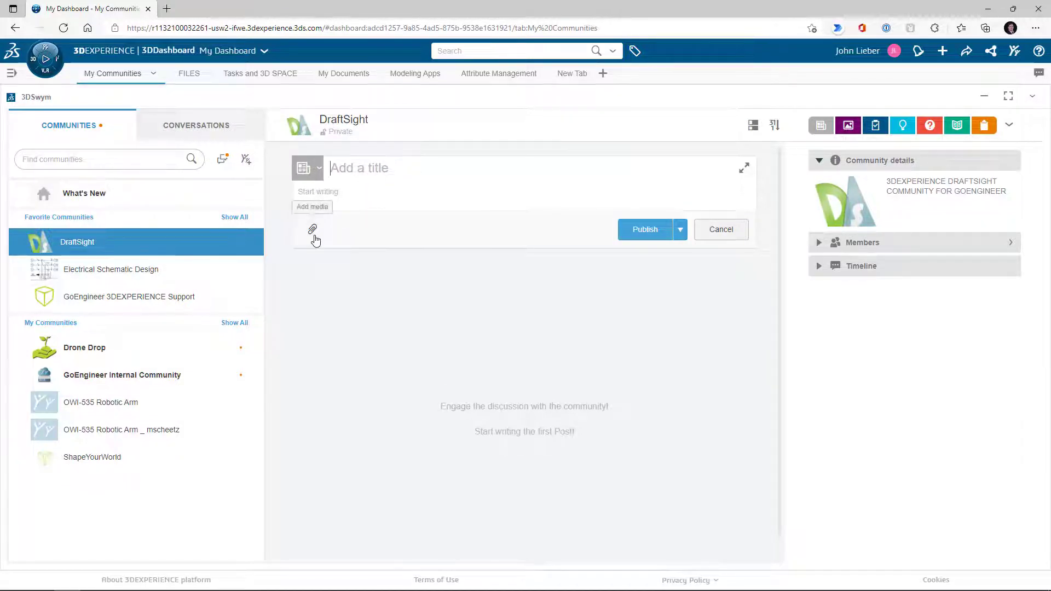
{"action": "left_click", "coordinate": [556, 353]}
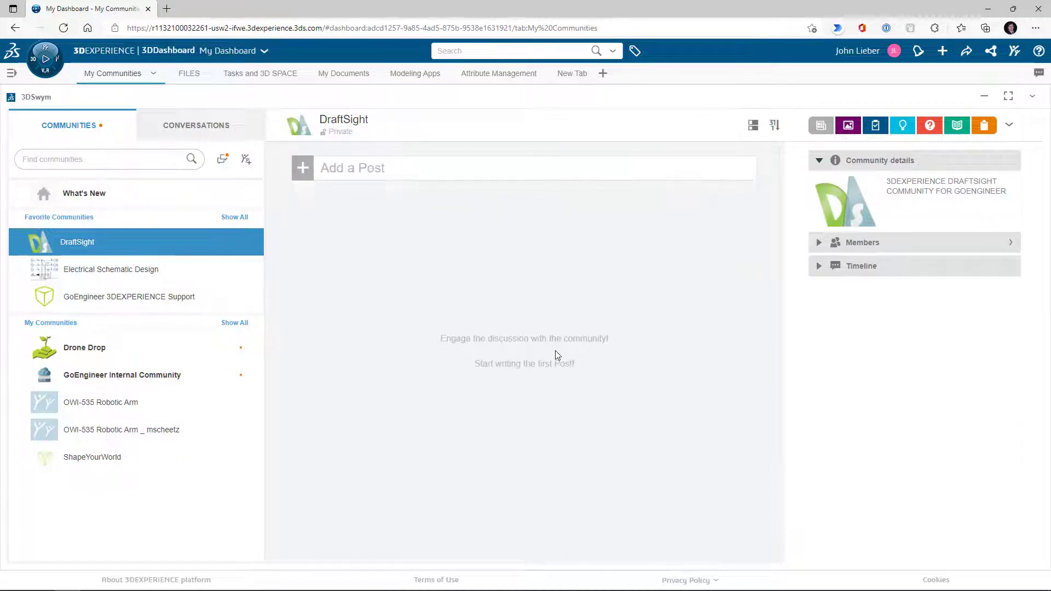
Step: Switch from the dashboard to the PowerPoint slide show and advance to the DraftSight Learn More slide
{"action": "key", "text": "alt+Tab"}
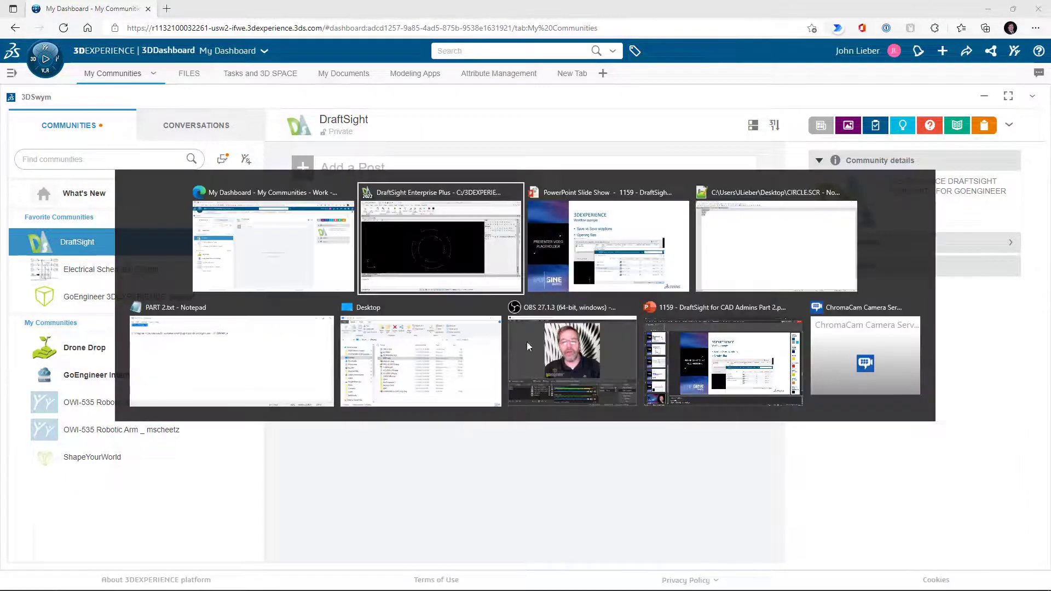
{"action": "left_click", "coordinate": [413, 274]}
{"action": "key", "text": "alt+Tab"}
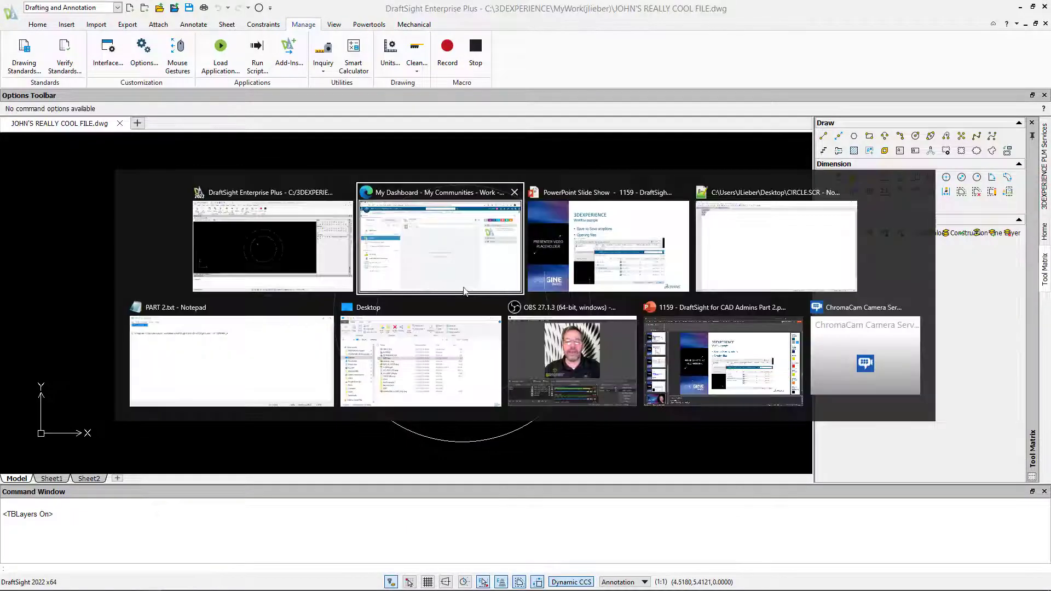
{"action": "left_click", "coordinate": [605, 270]}
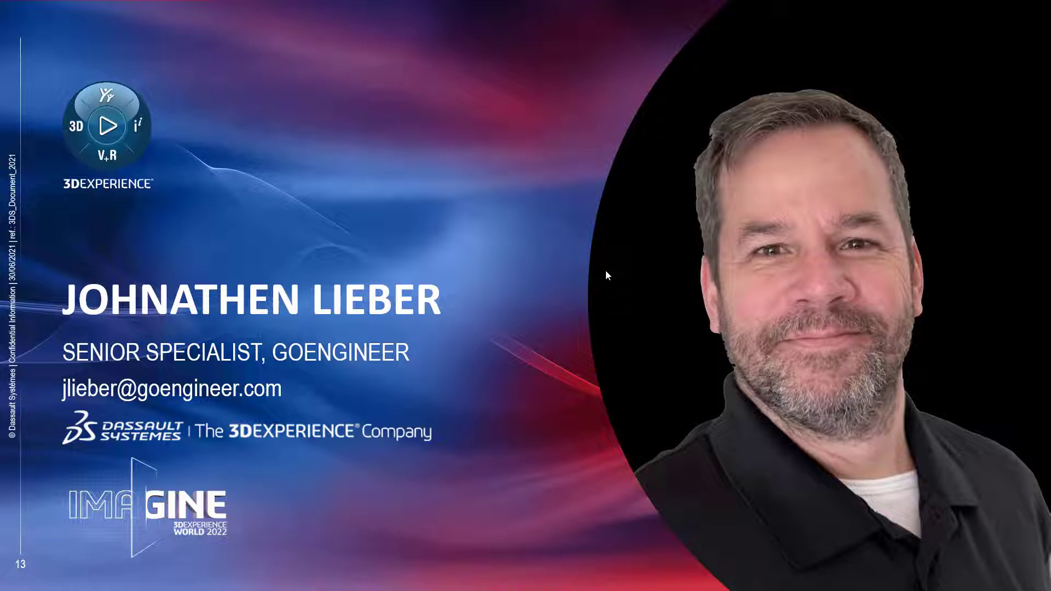
{"action": "key", "text": "Right"}
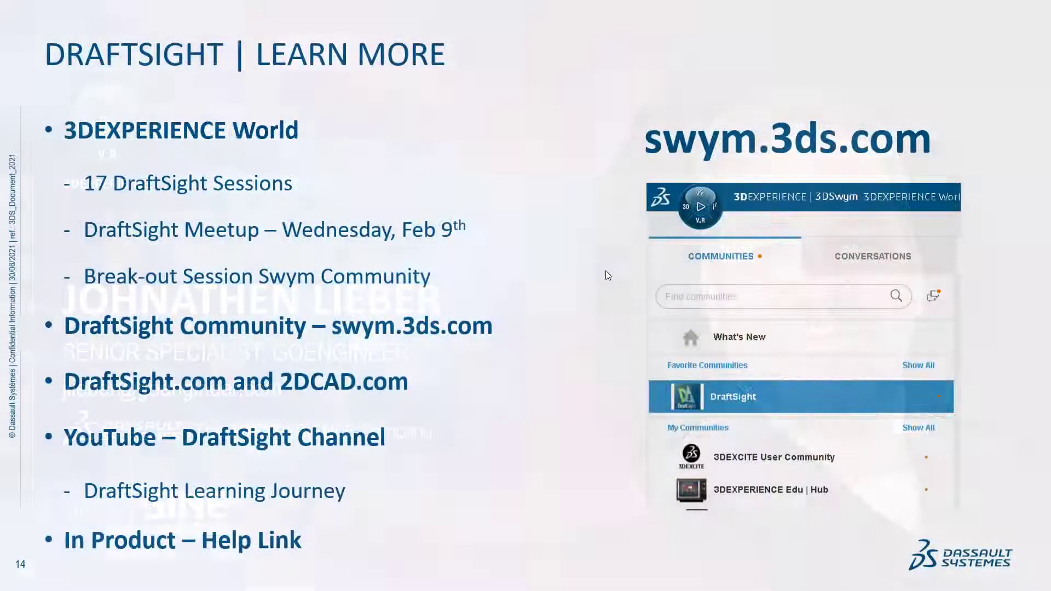